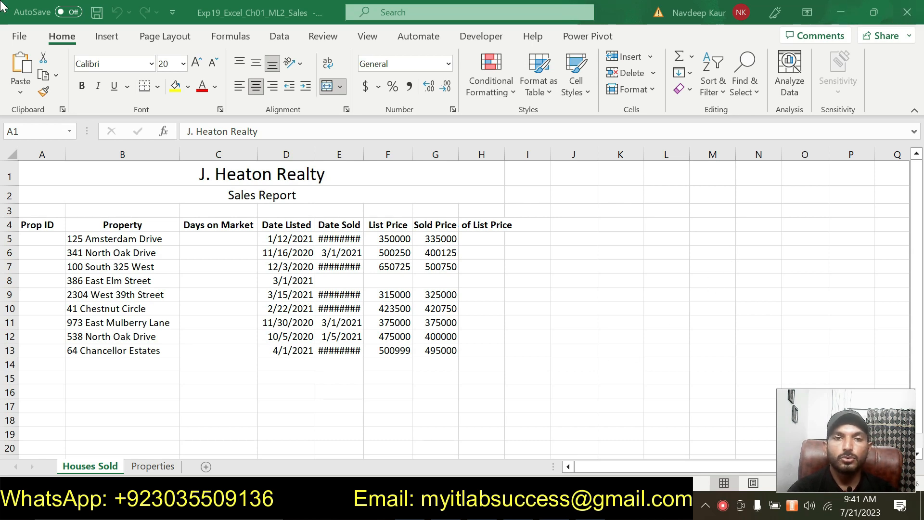
# - Switch to the Word instructions document and read the Project Description
pyautogui.moveTo(589, 508)
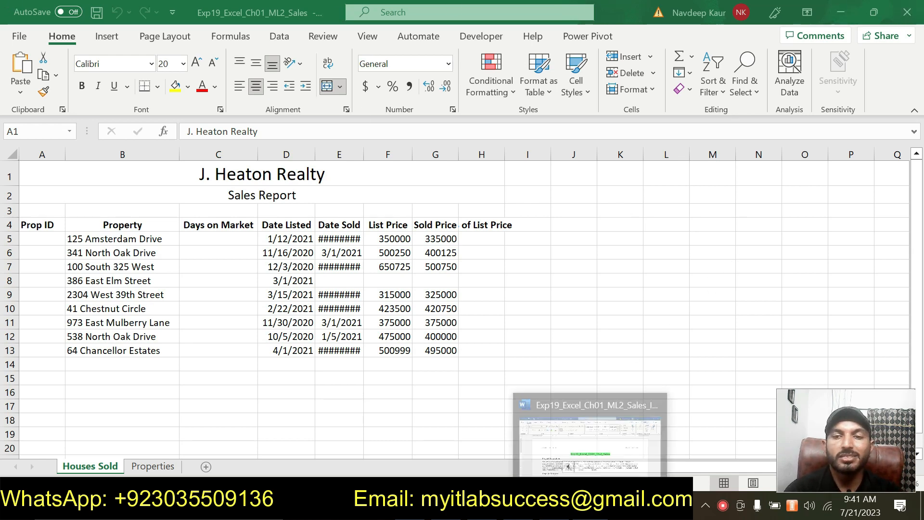
pyautogui.click(590, 508)
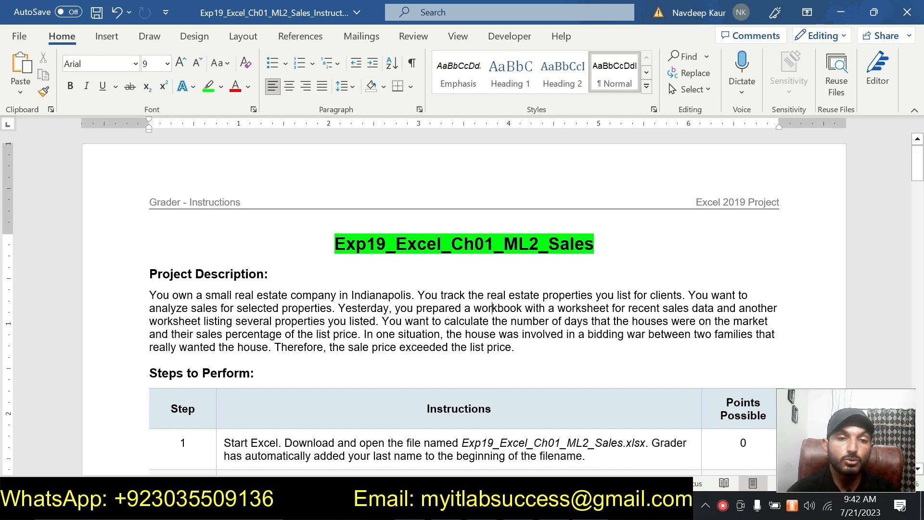
pyautogui.moveTo(144, 273); pyautogui.dragTo(290, 357)
pyautogui.click(288, 327)
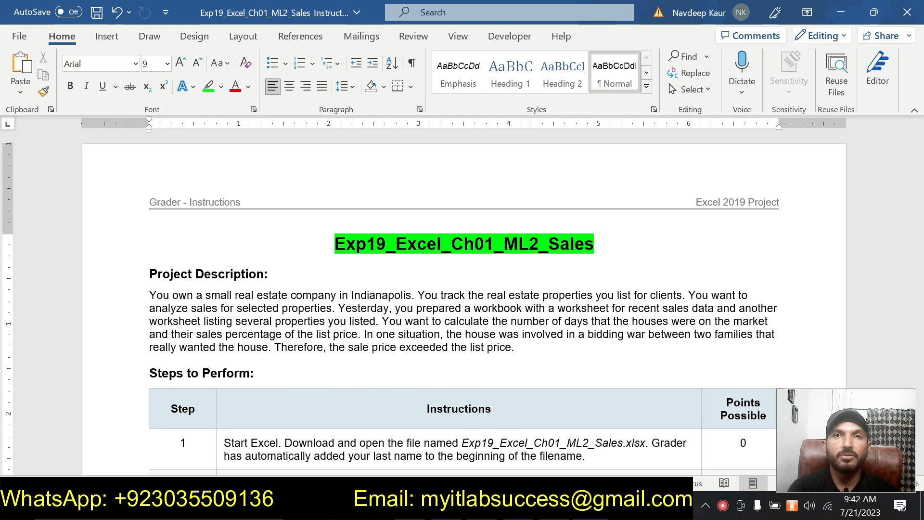
# - Skim through the numbered instruction steps to the last ones and return to step 1
pyautogui.scroll(-3, 462, 299)
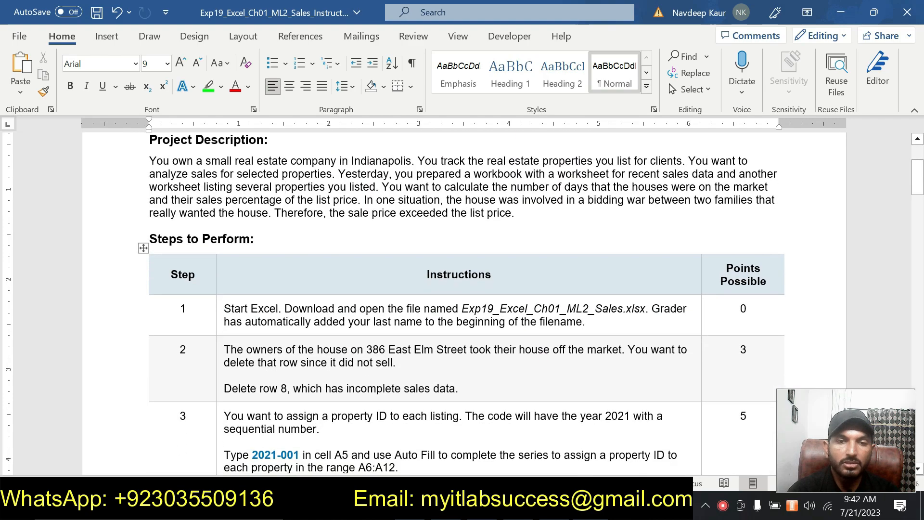
pyautogui.click(233, 308)
pyautogui.scroll(-20, 233, 308)
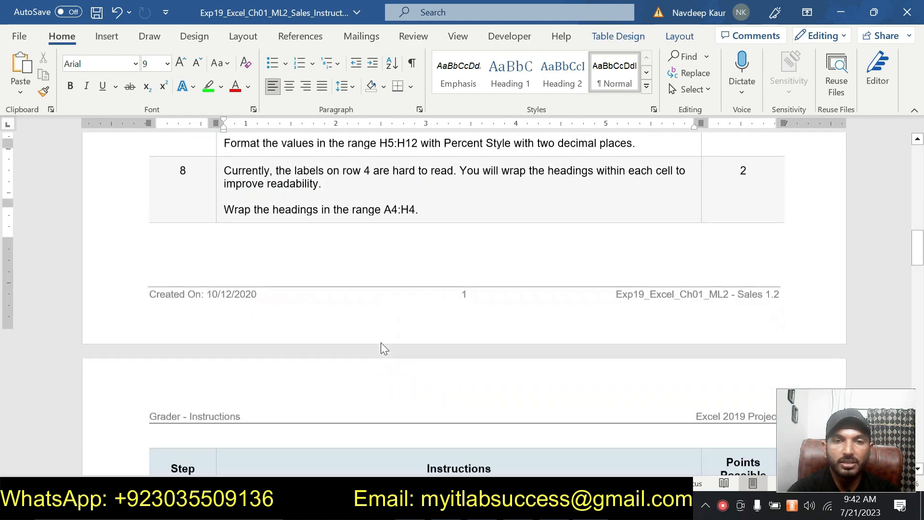
pyautogui.scroll(-15, 382, 356)
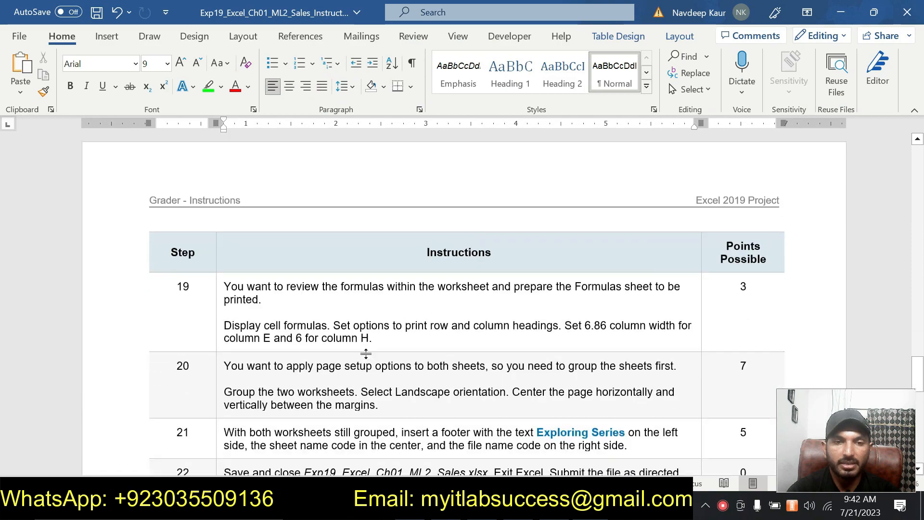
pyautogui.scroll(20, 464, 304)
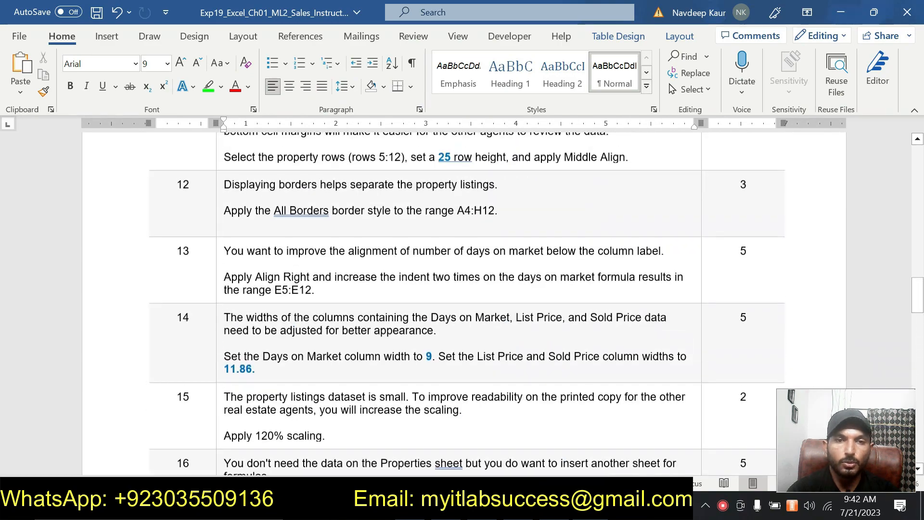
pyautogui.scroll(15, 415, 385)
pyautogui.scroll(-4, 415, 385)
pyautogui.scroll(2, 414, 385)
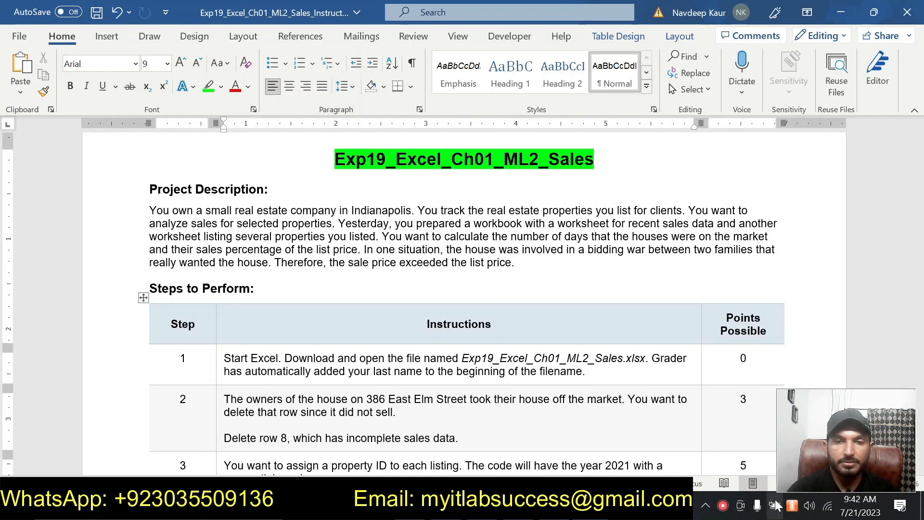
# - Highlight the step 1 instruction text in green
pyautogui.moveTo(585, 371); pyautogui.dragTo(224, 358)
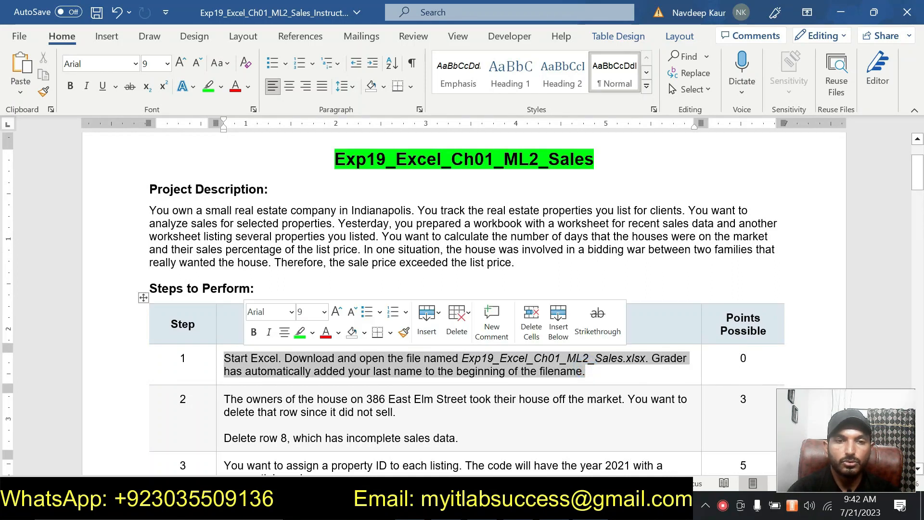
pyautogui.click(291, 334)
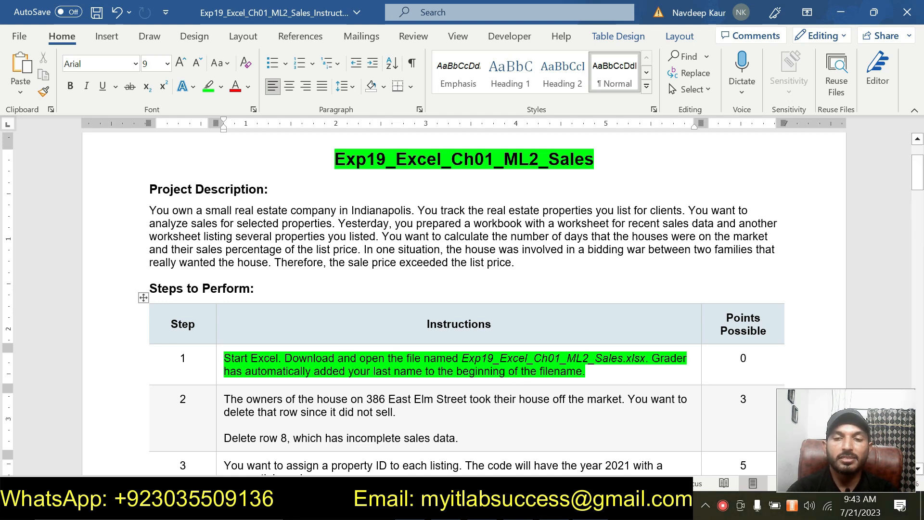
# - Switch to the Excel sales workbook and examine its Properties and Houses Sold worksheets, ending on Houses Sold
pyautogui.hotkey('alt', 'Tab')
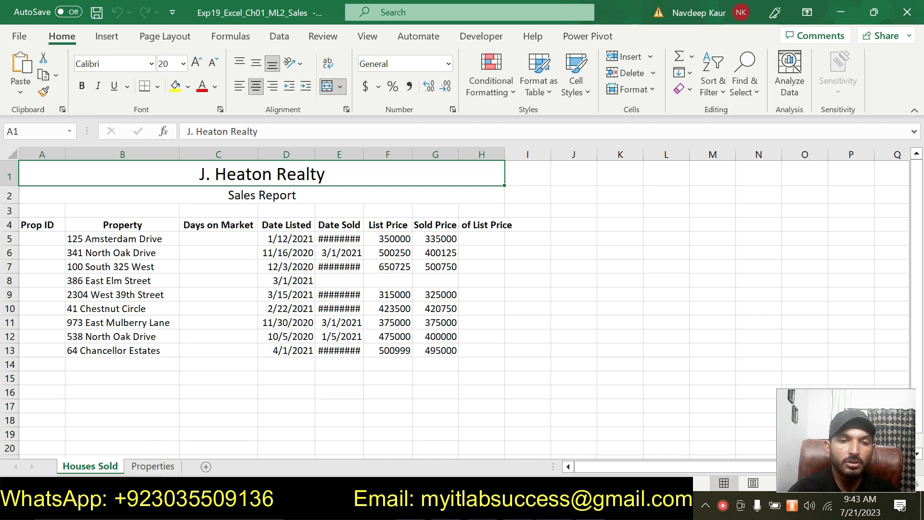
pyautogui.click(153, 467)
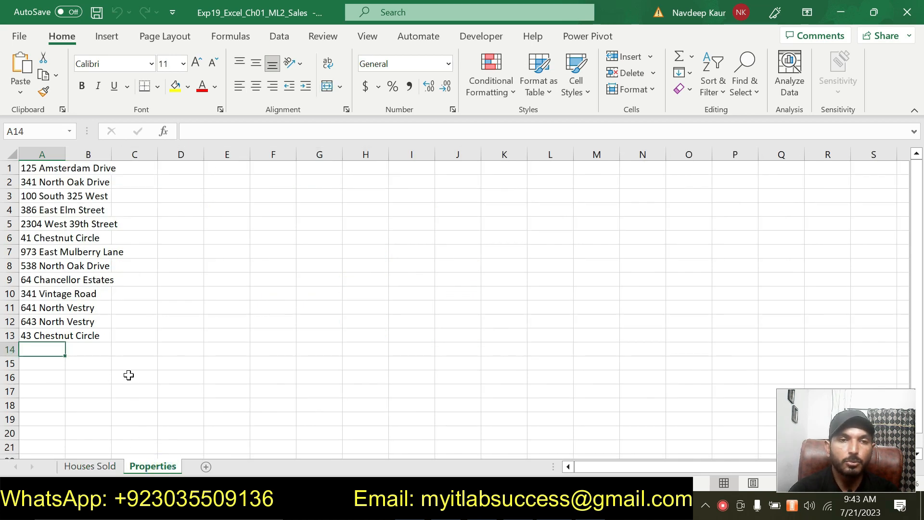
pyautogui.click(107, 467)
pyautogui.click(149, 467)
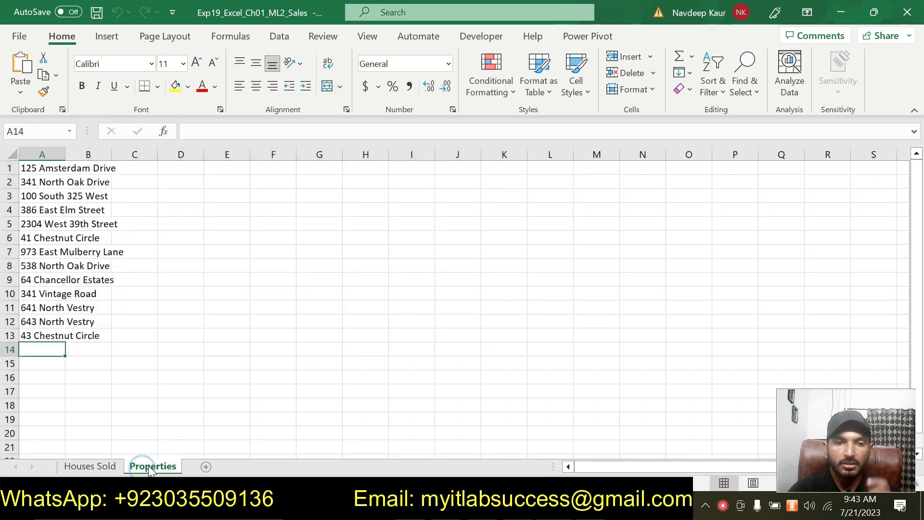
pyautogui.click(107, 466)
# - Switch to the Word instructions and remove the green highlight from the step 1 text
pyautogui.hotkey('alt', 'Tab')
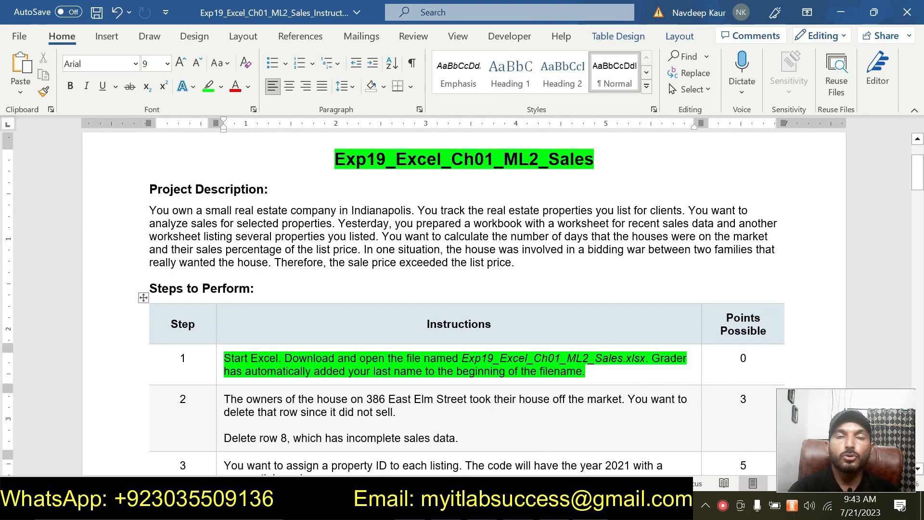
pyautogui.moveTo(592, 369); pyautogui.dragTo(227, 361)
pyautogui.click(294, 341)
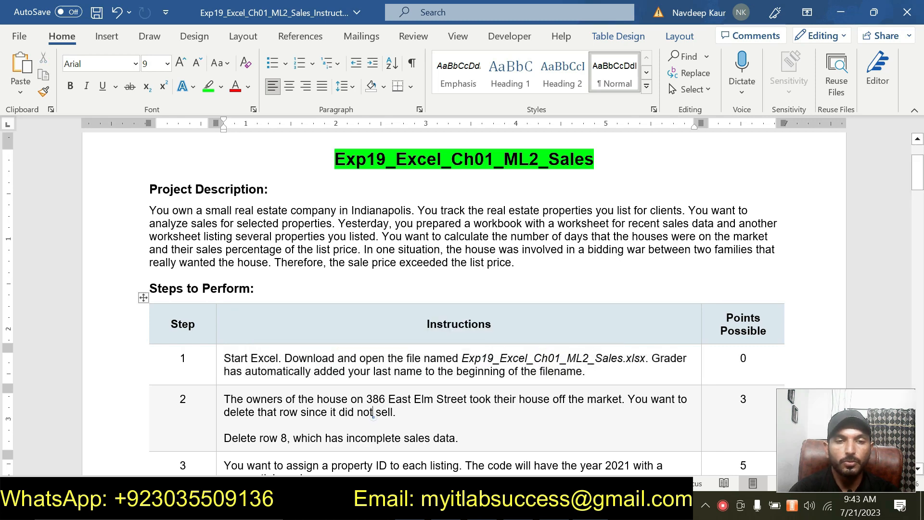
# - Highlight the step 2 instruction text about deleting row 8 in green
pyautogui.moveTo(459, 438); pyautogui.dragTo(224, 399)
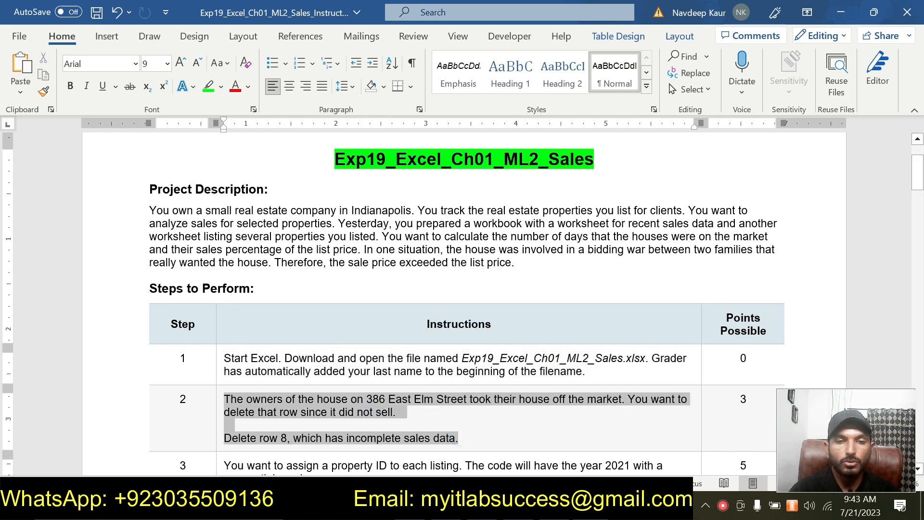
pyautogui.click(296, 378)
pyautogui.click(296, 378)
pyautogui.click(285, 376)
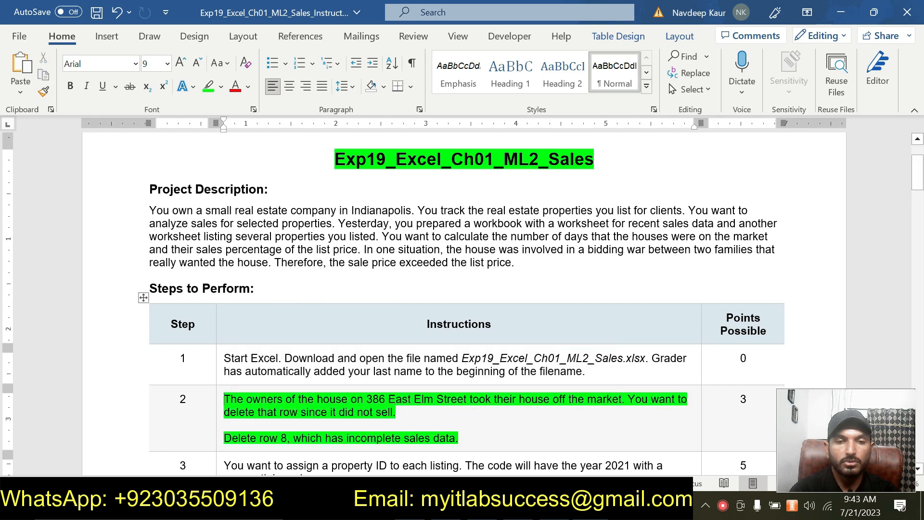
pyautogui.click(509, 441)
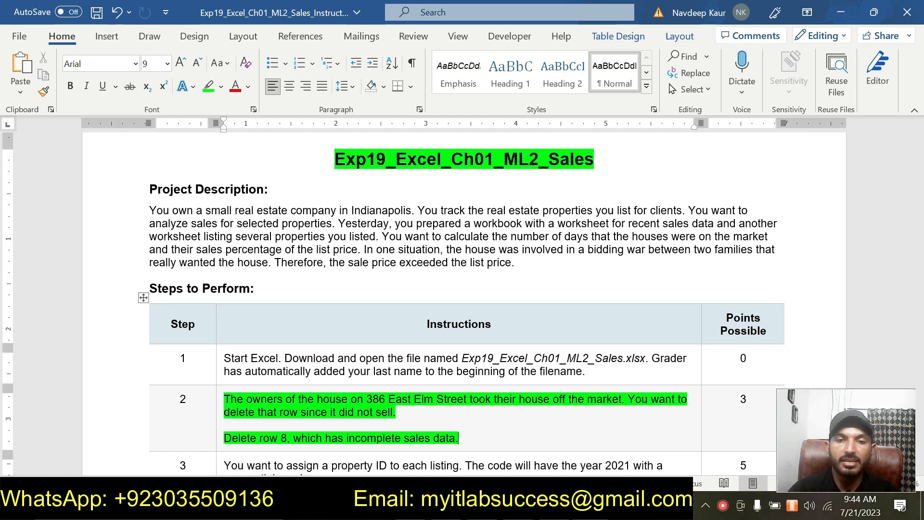
# - Switch to the Excel workbook and delete row 8, the 386 East Elm Street listing, from the Houses Sold sheet
pyautogui.hotkey('alt', 'Tab')
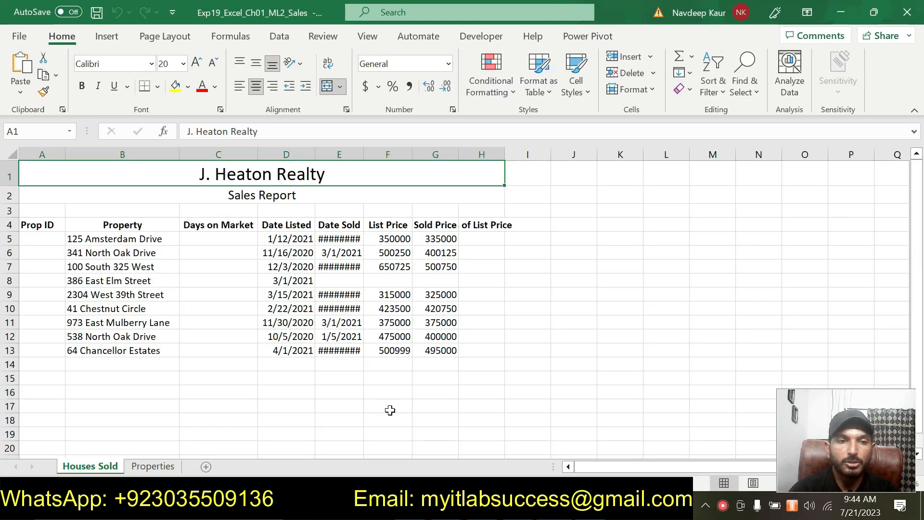
pyautogui.click(9, 281)
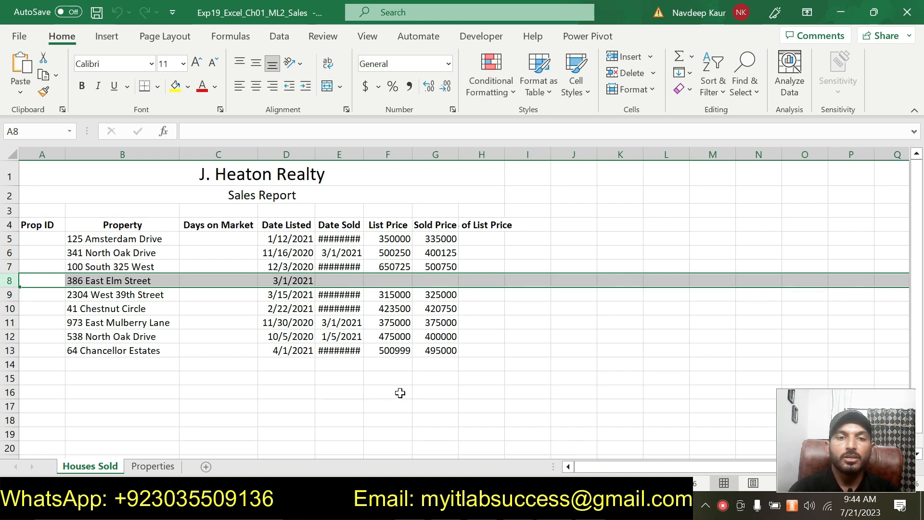
pyautogui.rightClick(11, 280)
pyautogui.click(71, 370)
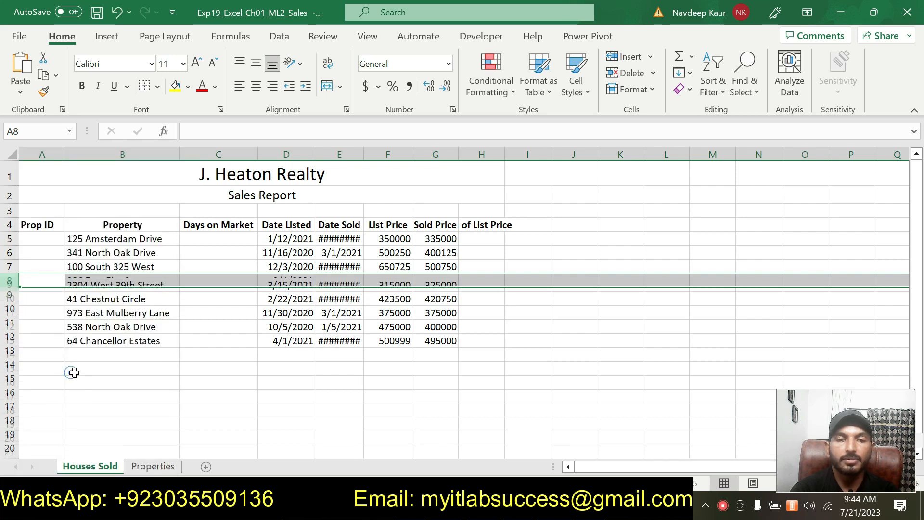
pyautogui.click(172, 406)
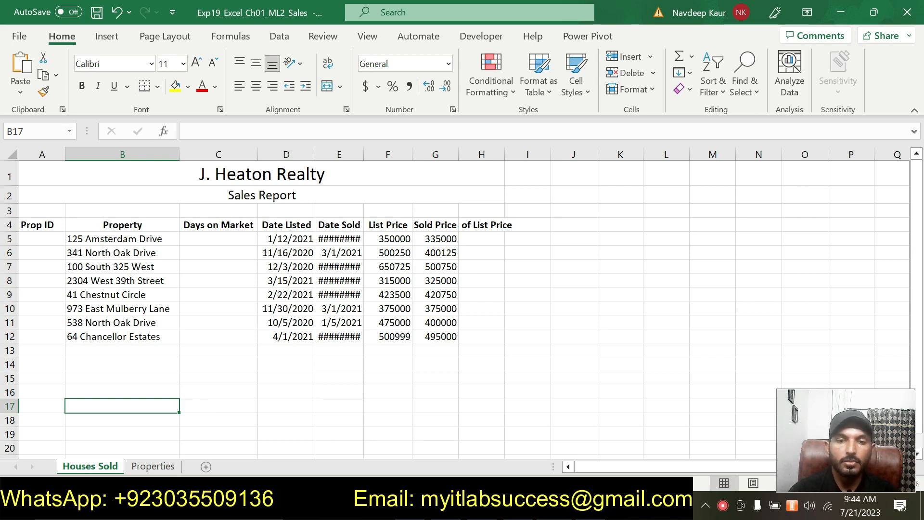
# - Switch to the Word instructions and clear the green highlight from the step 2 text
pyautogui.hotkey('alt', 'Tab')
pyautogui.moveTo(465, 435); pyautogui.dragTo(224, 400)
pyautogui.click(295, 378)
# - Highlight the step 3 instruction text about assigning property IDs in green
pyautogui.scroll(-4, 399, 381)
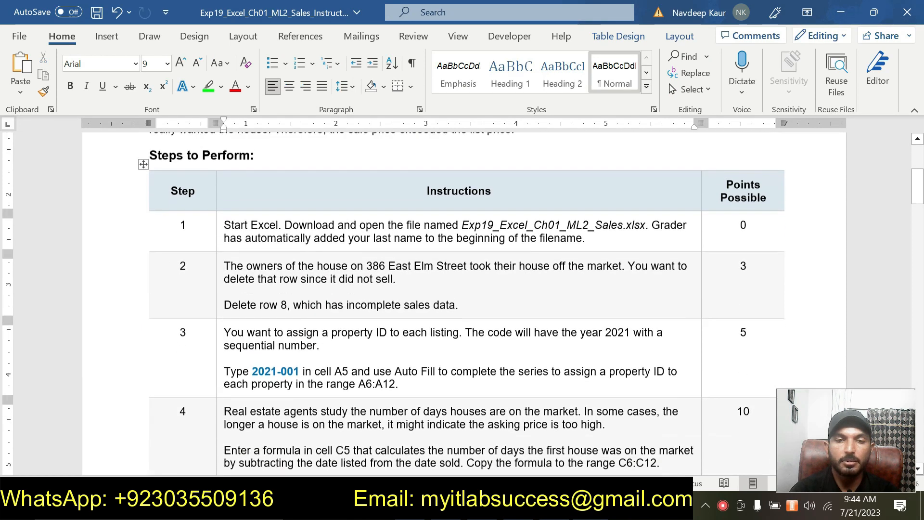
pyautogui.tripleClick(401, 379)
pyautogui.moveTo(401, 377); pyautogui.dragTo(225, 332)
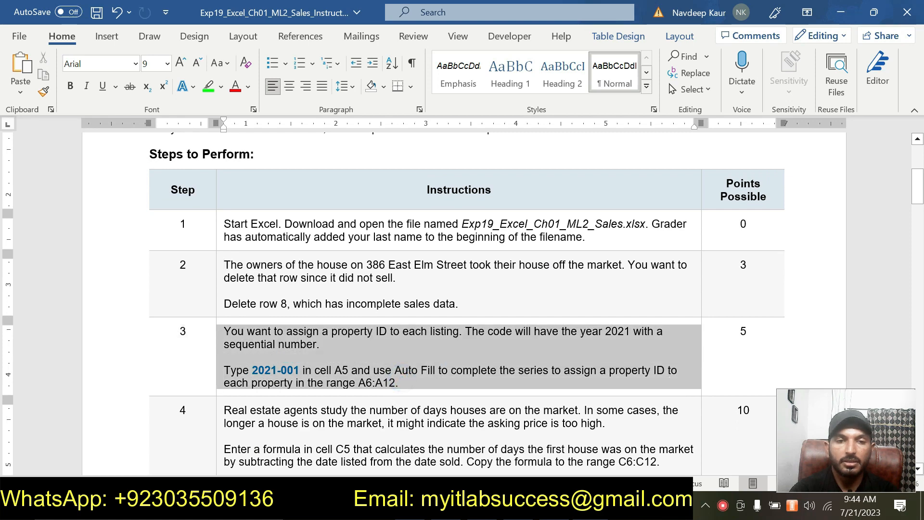
pyautogui.click(283, 314)
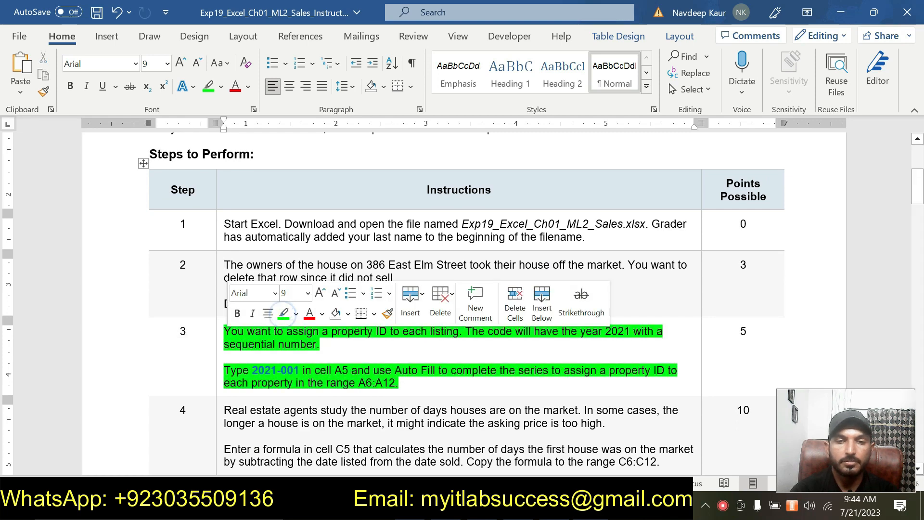
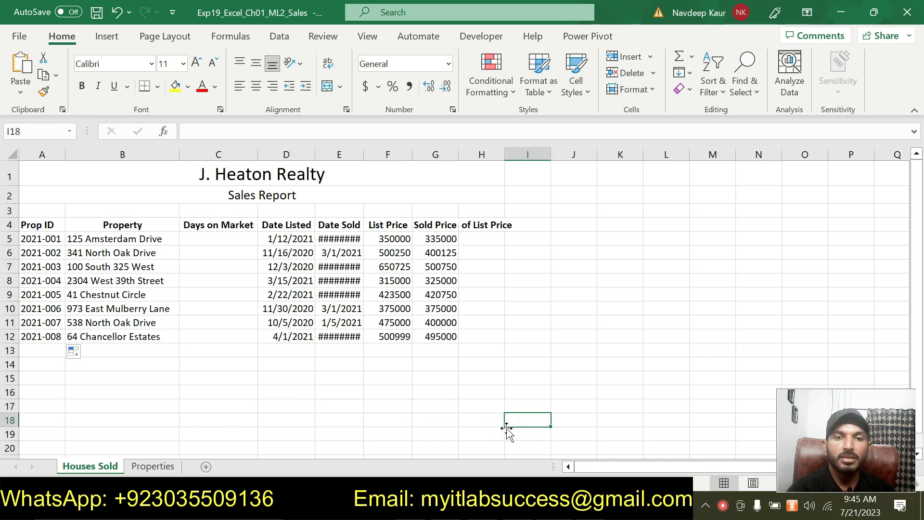
# - Switch to the Word instructions and remove all green highlighting from the step 3 text
pyautogui.hotkey('alt', 'Tab')
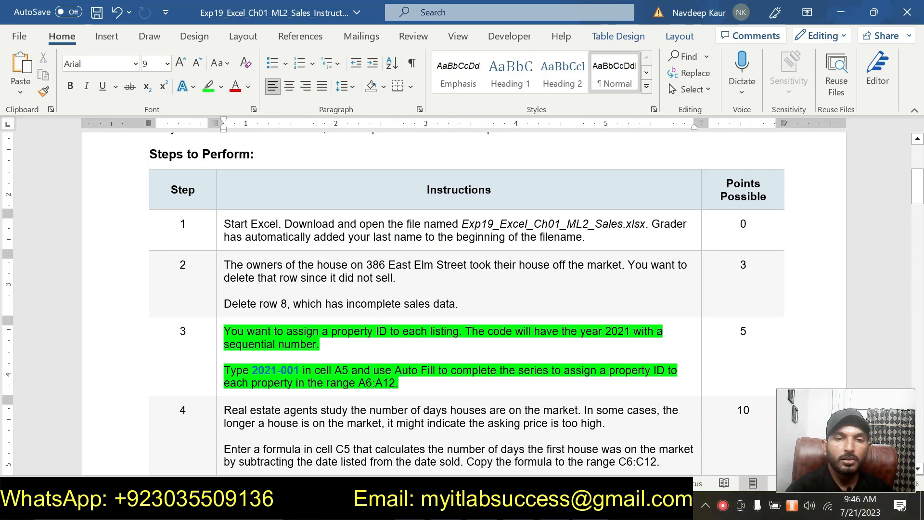
pyautogui.moveTo(402, 376); pyautogui.dragTo(233, 344)
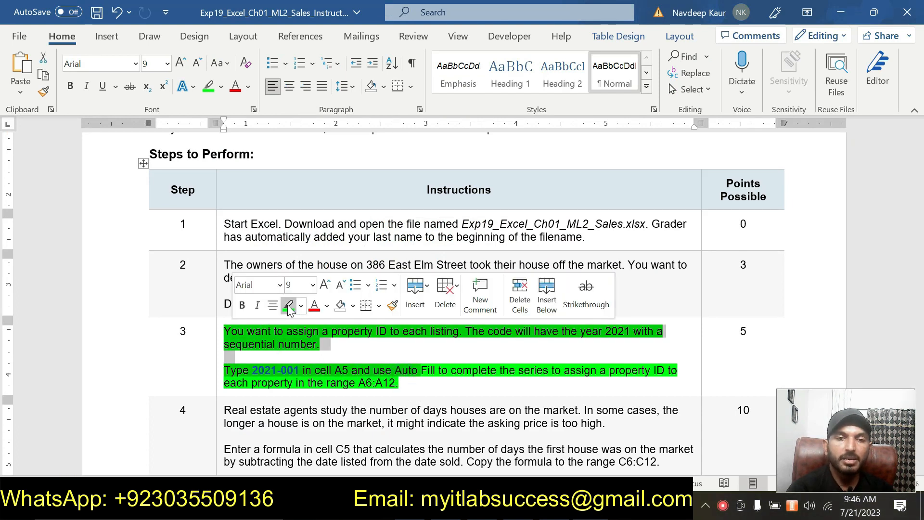
pyautogui.click(288, 305)
pyautogui.moveTo(408, 380); pyautogui.dragTo(421, 371)
pyautogui.click(472, 337)
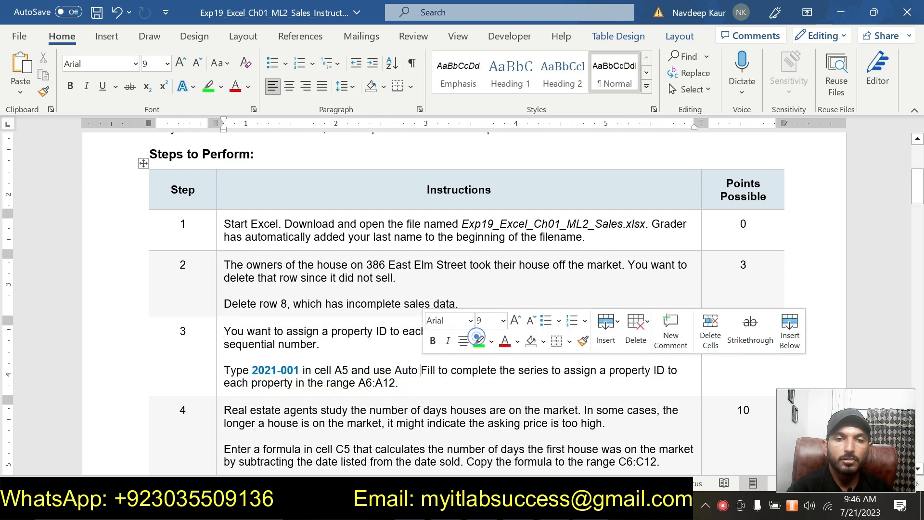
# - Highlight the step 4 instruction text about the days-on-market formula in green
pyautogui.scroll(-3, 477, 337)
pyautogui.moveTo(660, 372); pyautogui.dragTo(266, 320)
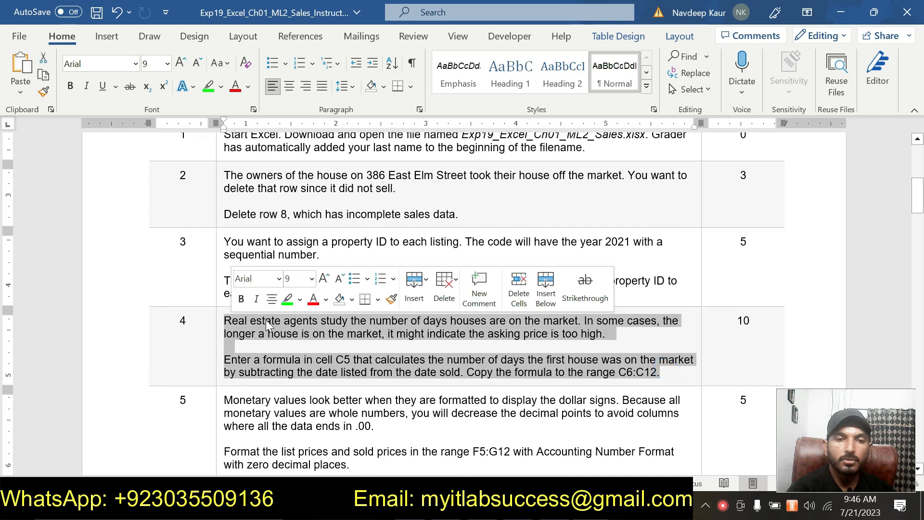
pyautogui.click(287, 299)
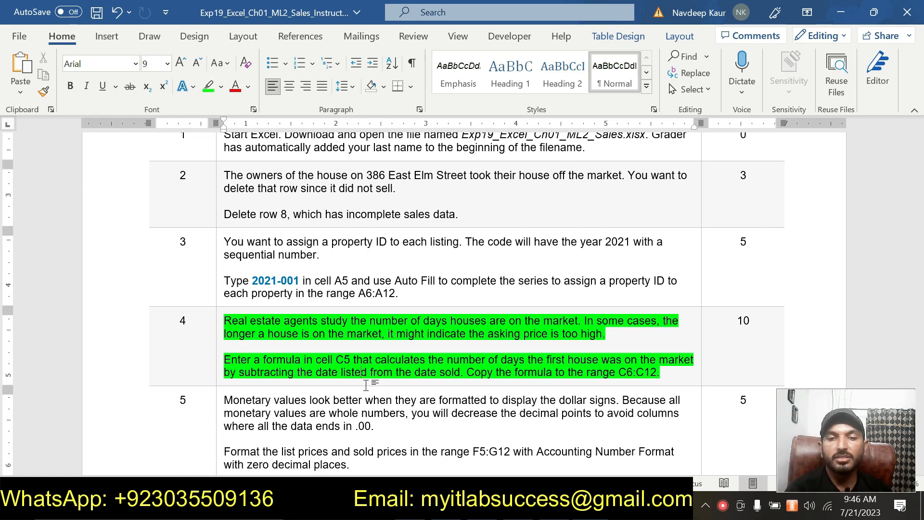
pyautogui.click(673, 375)
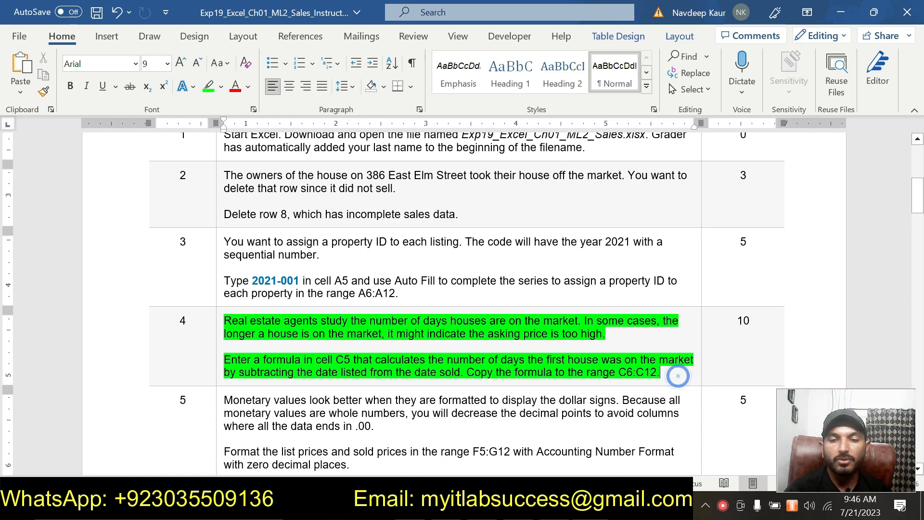
pyautogui.write(']]')
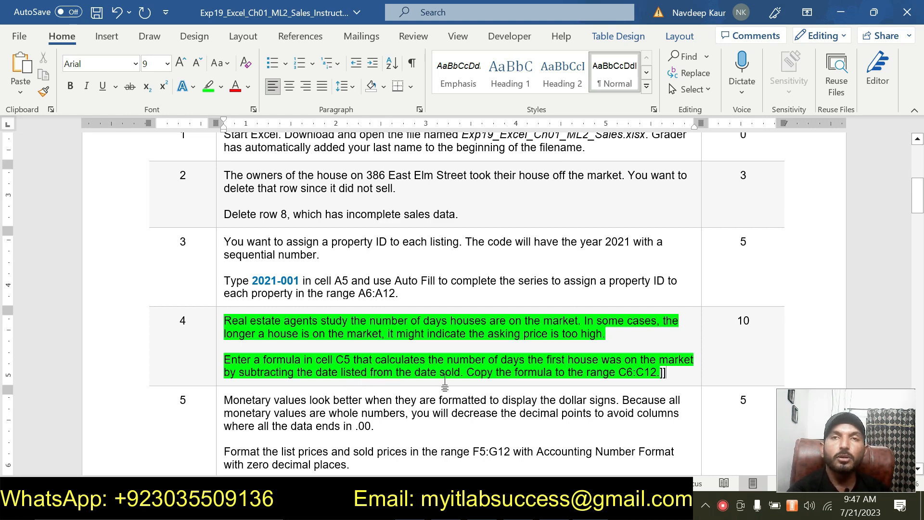
# - Switch to the Excel workbook and enter the formula =E5-D5 in cell C5 to calculate the first house's days on market
pyautogui.hotkey('alt', 'Tab')
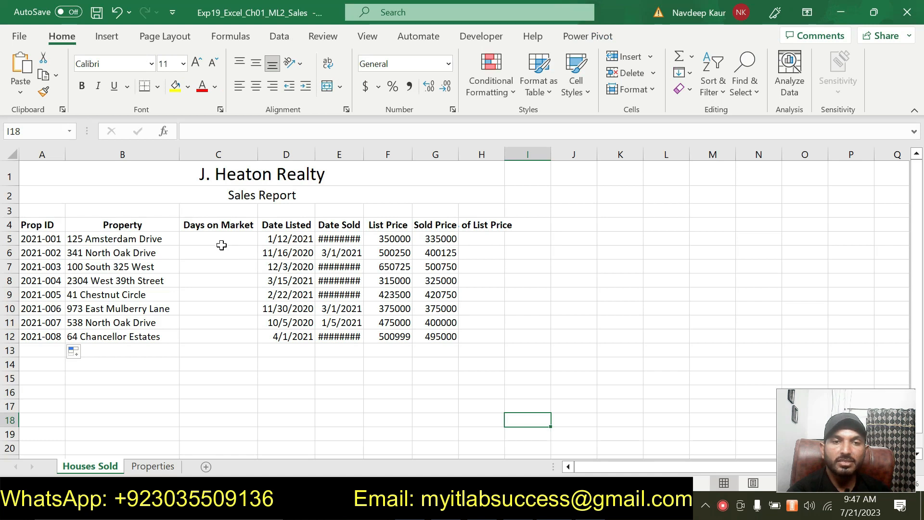
pyautogui.click(219, 240)
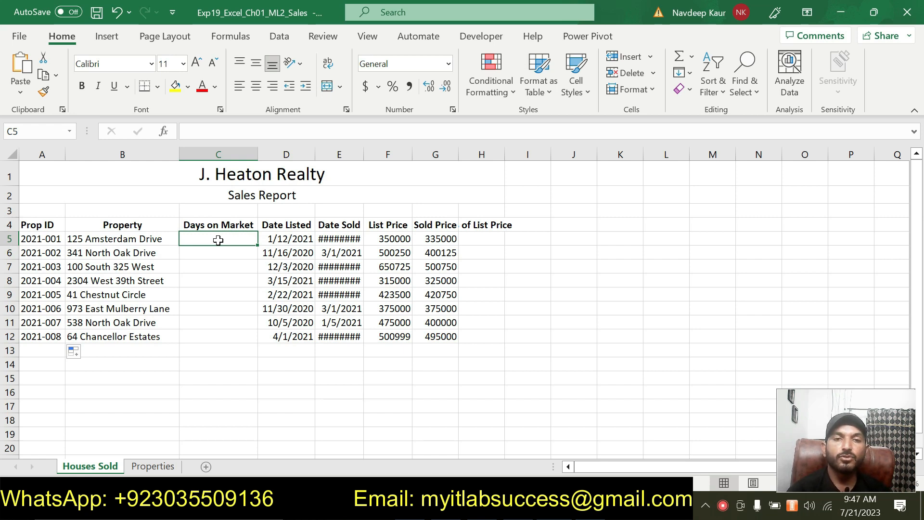
pyautogui.write('=')
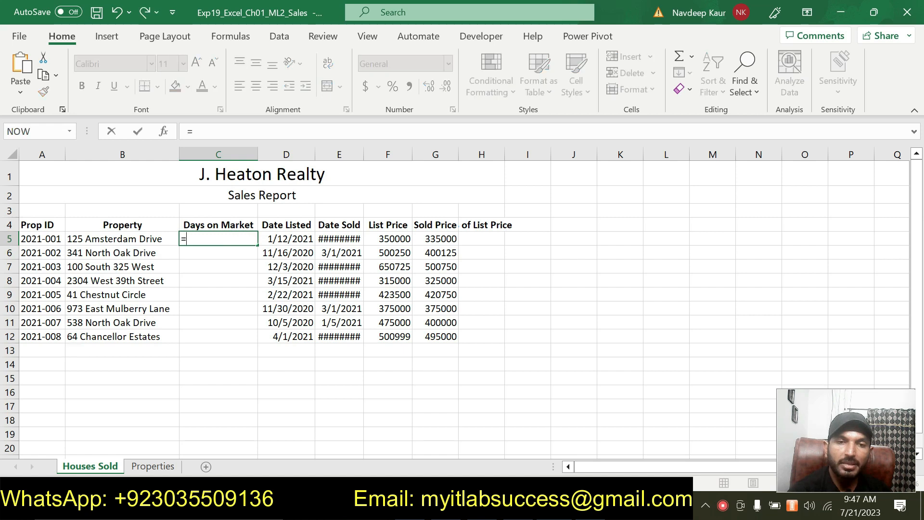
pyautogui.click(331, 237)
pyautogui.write('-')
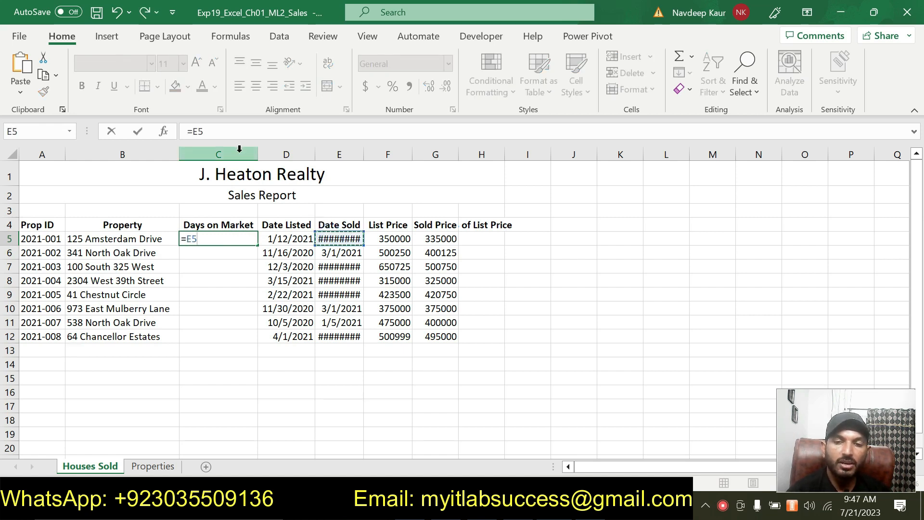
pyautogui.click(279, 239)
pyautogui.press('Return')
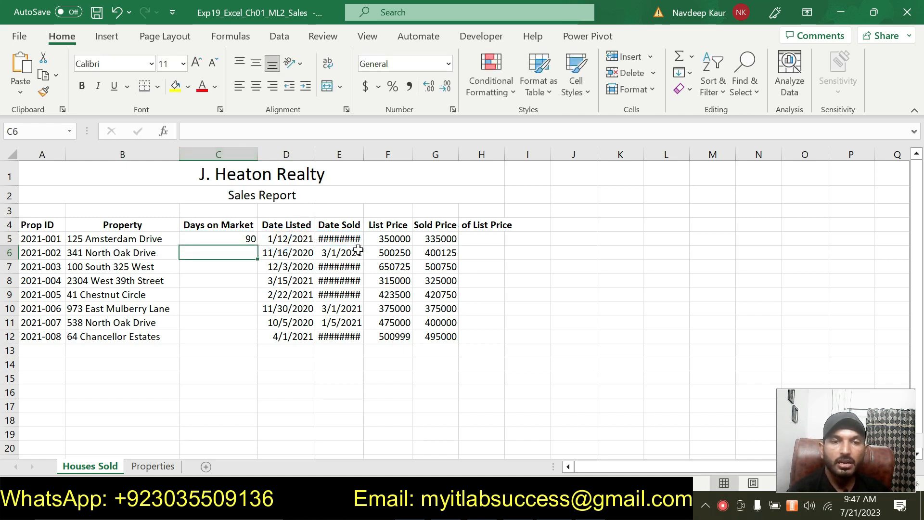
# - Copy the days-on-market formula from C5 and paste only the formula into the range C6:C12
pyautogui.click(249, 236)
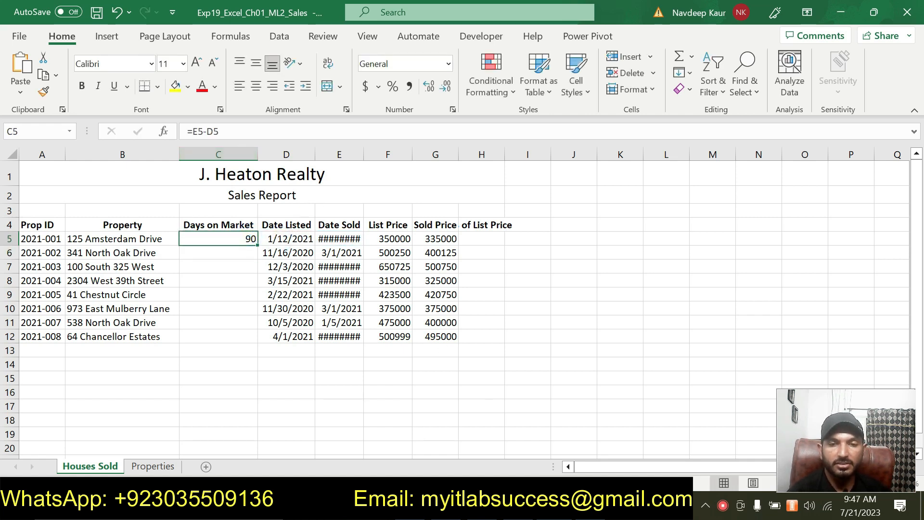
pyautogui.click(522, 508)
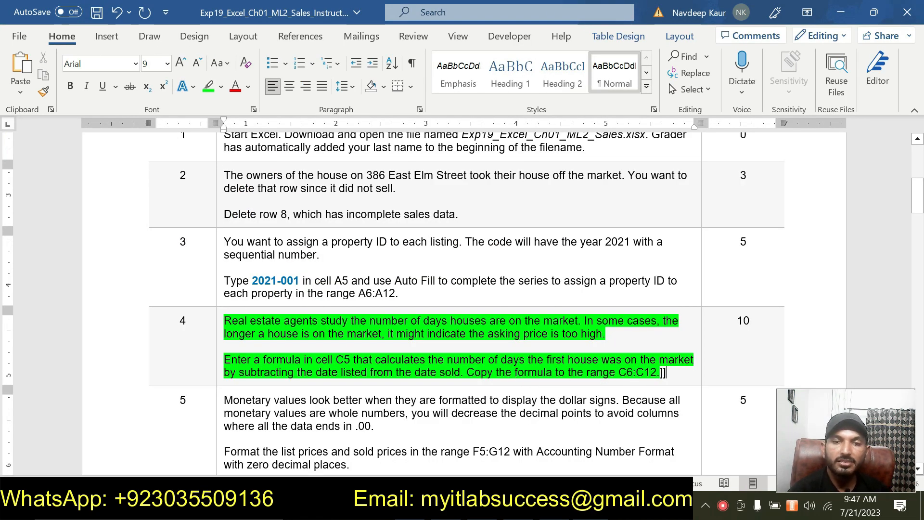
pyautogui.hotkey('alt', 'Tab')
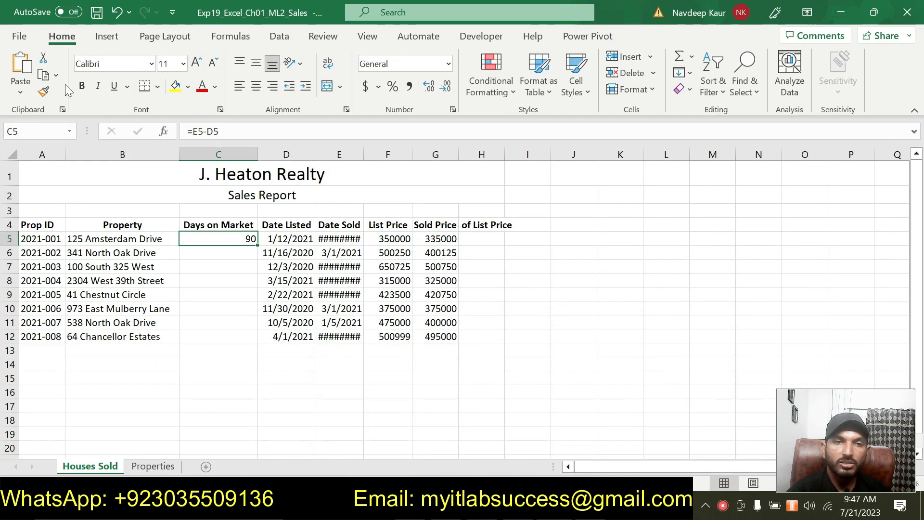
pyautogui.click(43, 83)
pyautogui.moveTo(246, 252); pyautogui.dragTo(252, 331)
pyautogui.click(20, 92)
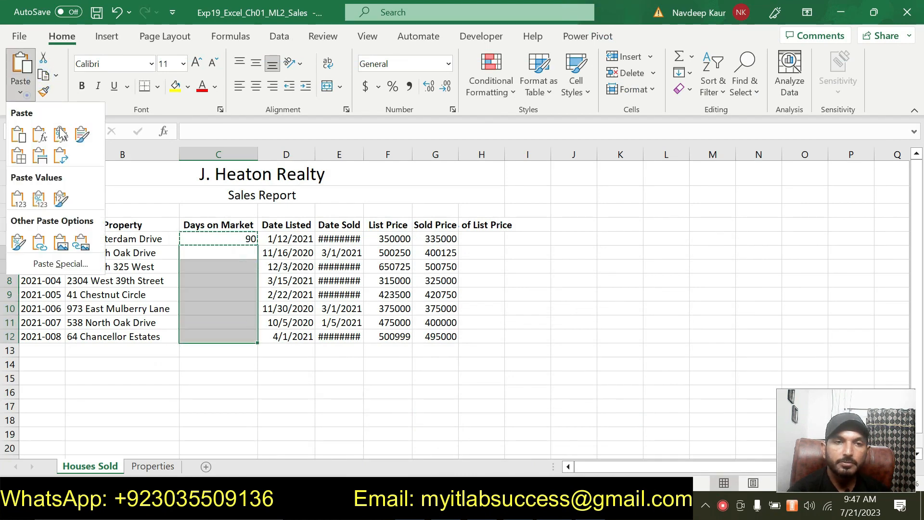
pyautogui.click(41, 135)
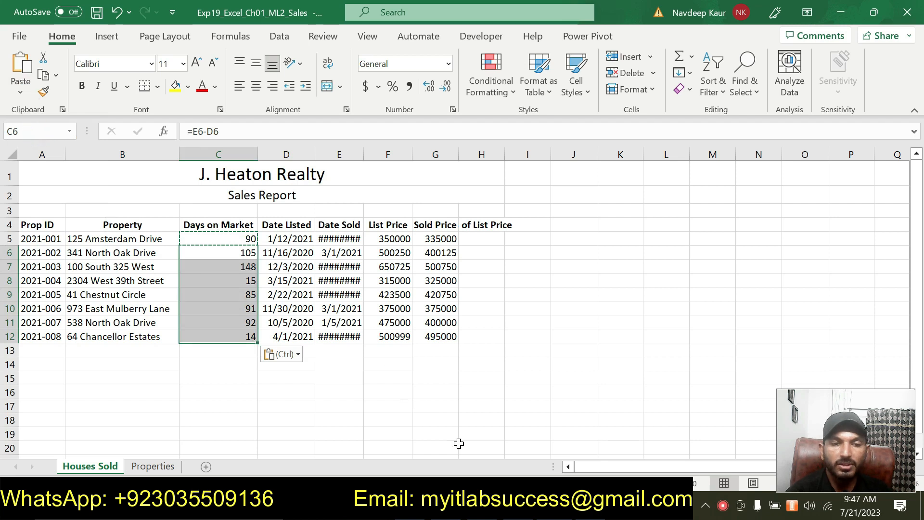
pyautogui.press('Escape')
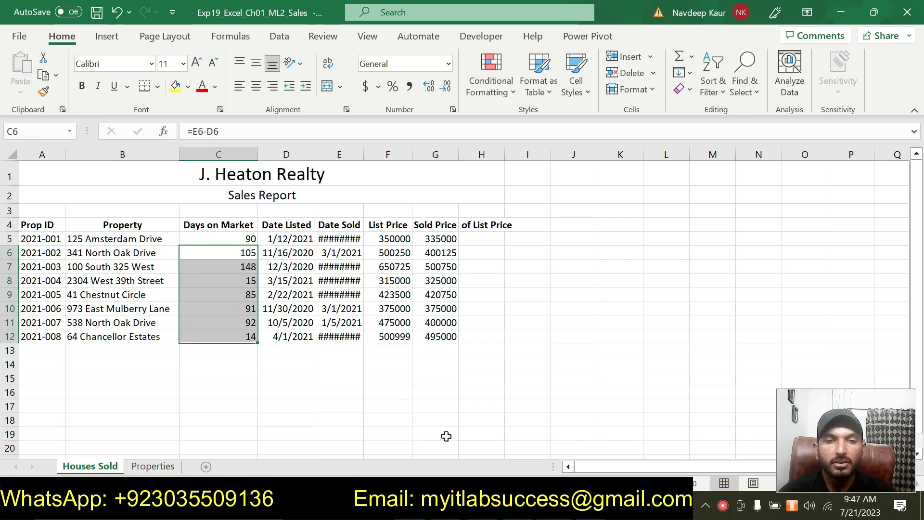
pyautogui.click(376, 448)
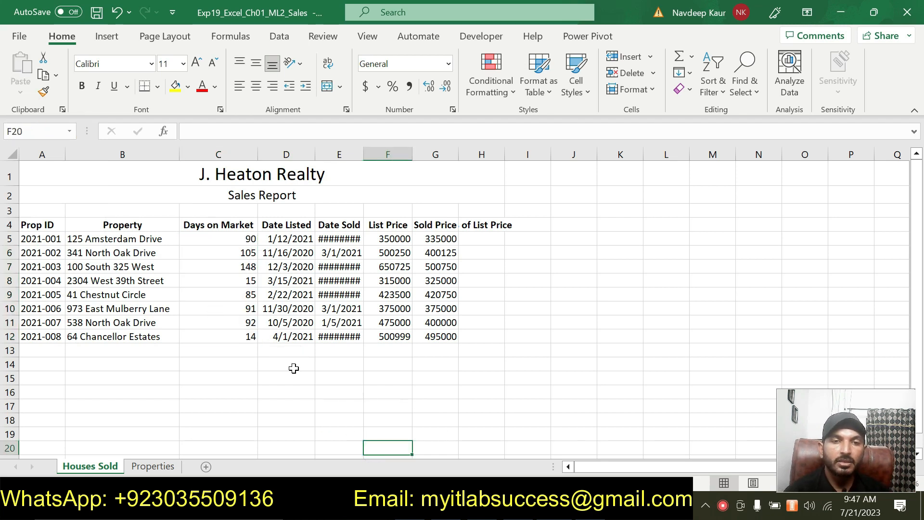
# - Switch to the Word instructions and clear the green highlight from the step 4 text
pyautogui.click(574, 507)
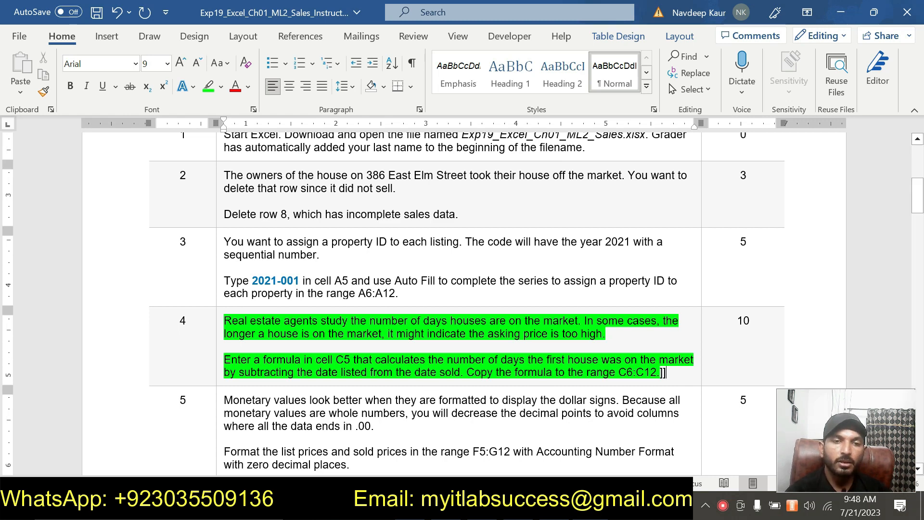
pyautogui.moveTo(225, 321); pyautogui.dragTo(651, 387)
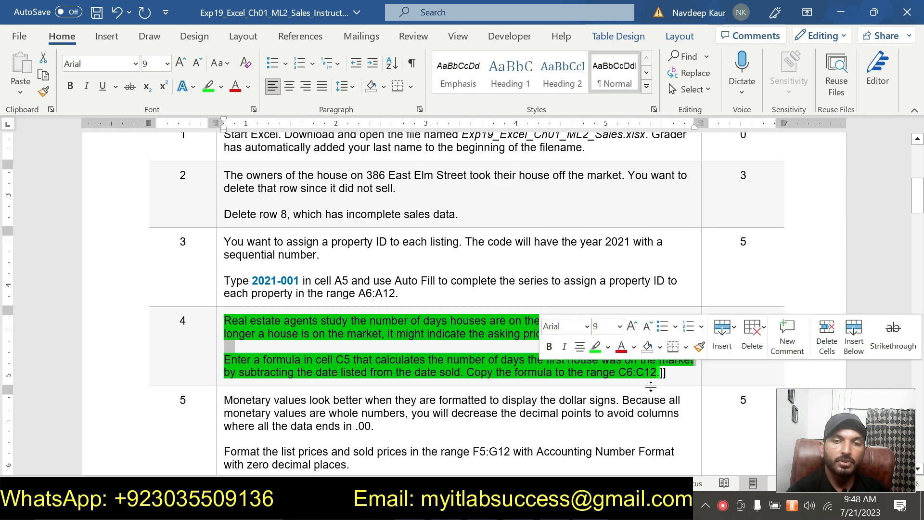
pyautogui.click(595, 346)
pyautogui.click(312, 360)
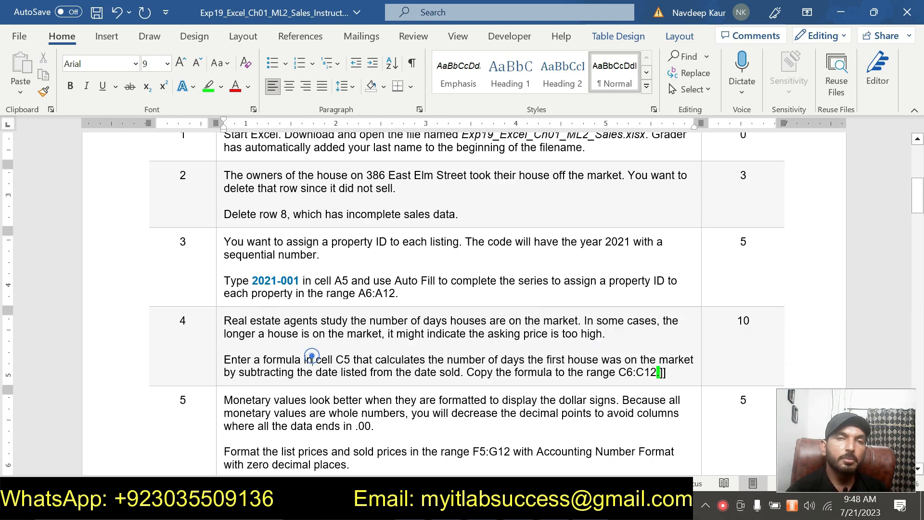
# - Highlight the step 5 instruction text about formatting monetary values in green
pyautogui.scroll(-1, 386, 385)
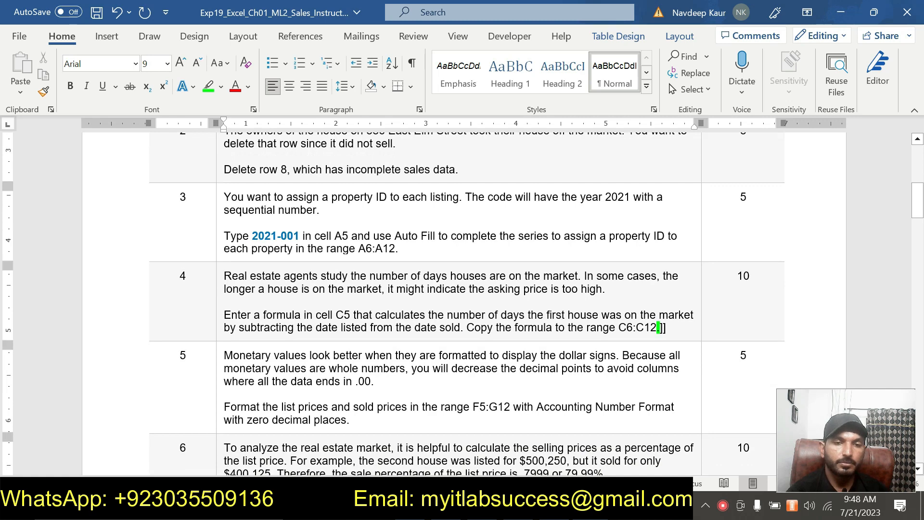
pyautogui.moveTo(351, 420); pyautogui.dragTo(223, 356)
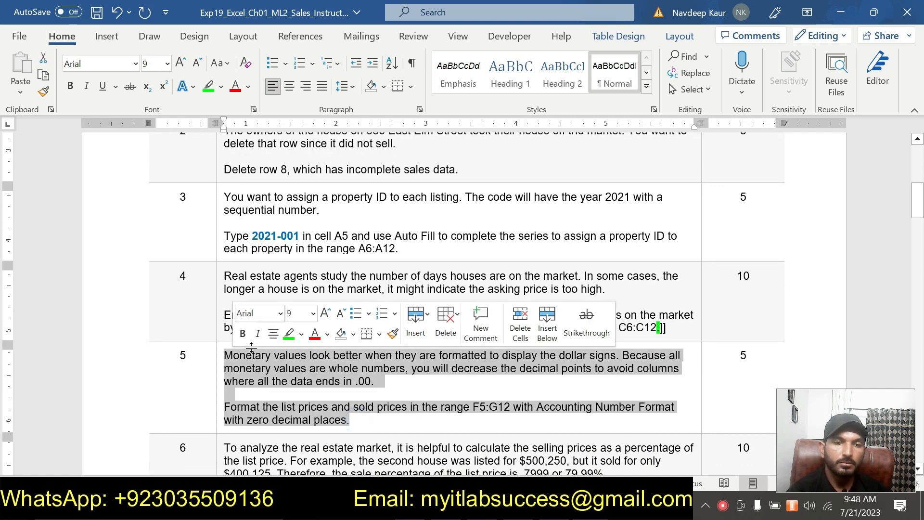
pyautogui.click(289, 334)
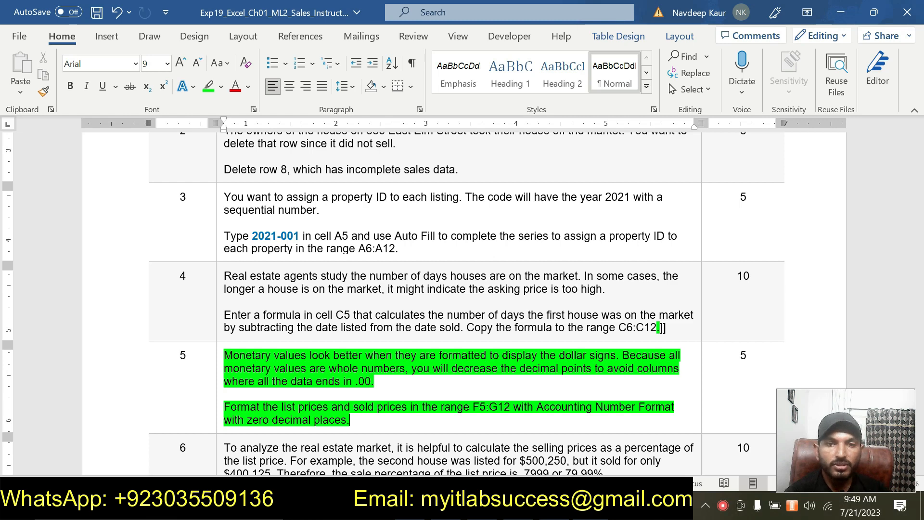
# - Copy the range reference F5:G12 from the step 5 text and use it to select those cells in the Excel workbook
pyautogui.moveTo(473, 408); pyautogui.dragTo(511, 407)
pyautogui.hotkey('ctrl', 'c')
pyautogui.hotkey('alt', 'Tab')
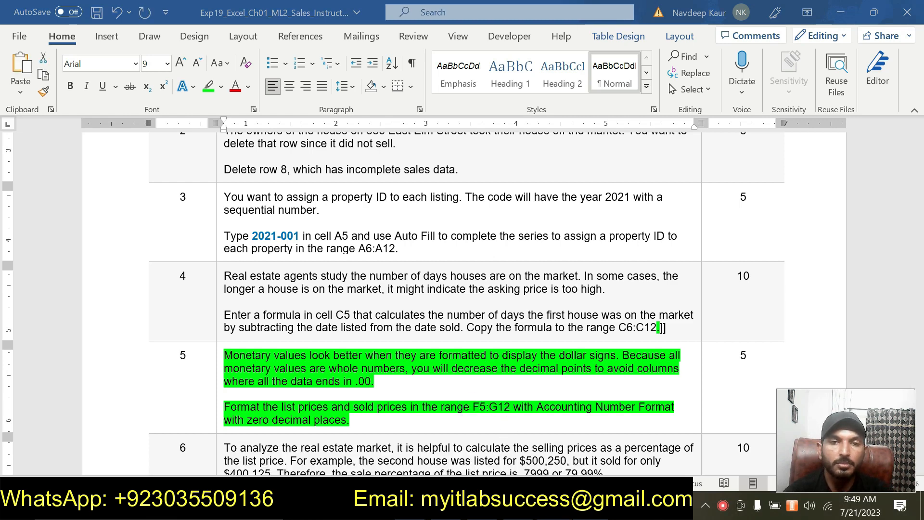
pyautogui.click(47, 130)
pyautogui.hotkey('ctrl', 'v')
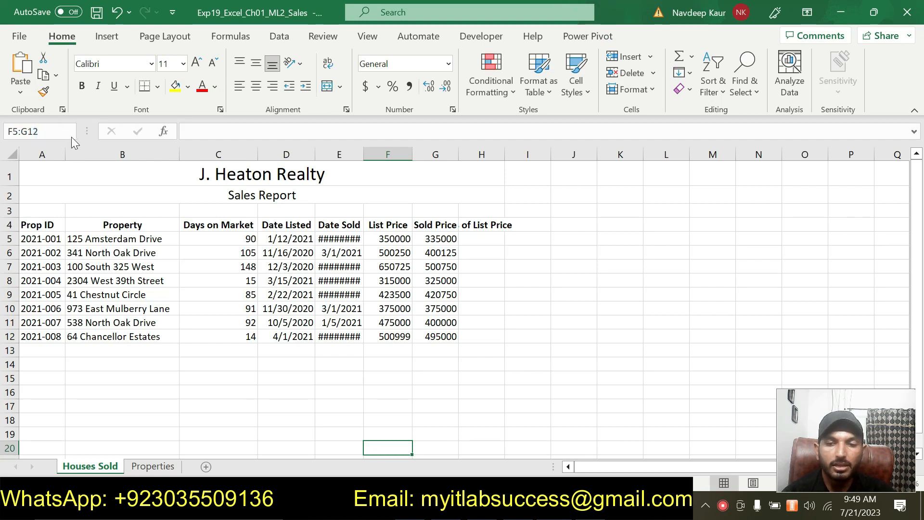
pyautogui.press('Return')
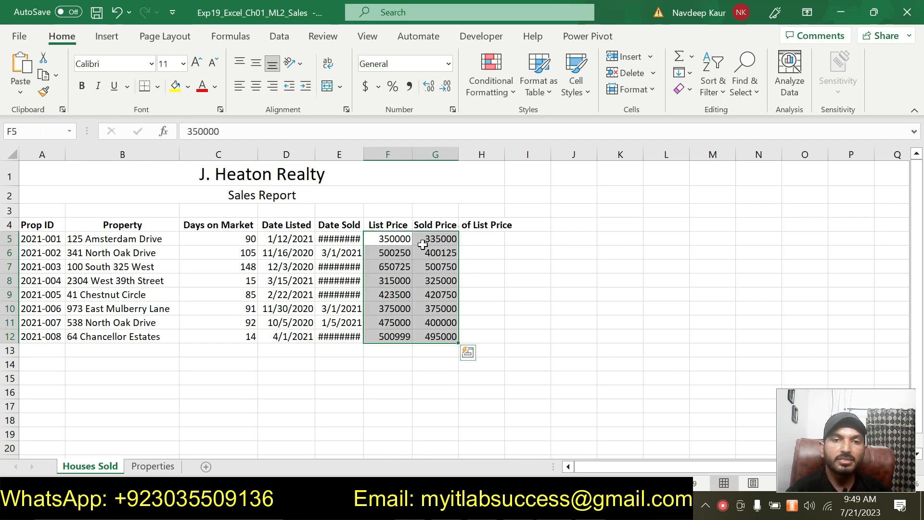
# - Format the selected list and sold prices as Accounting with the $ symbol and 0 decimal places
pyautogui.click(454, 110)
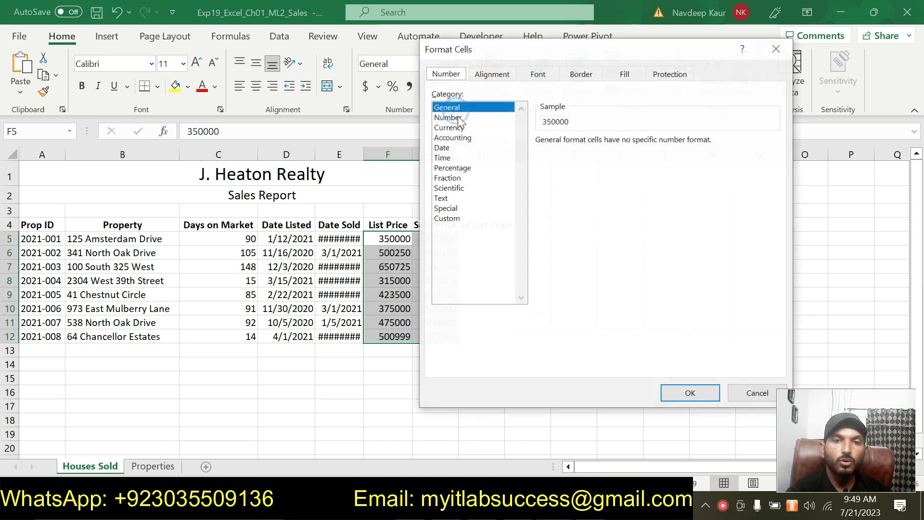
pyautogui.click(453, 138)
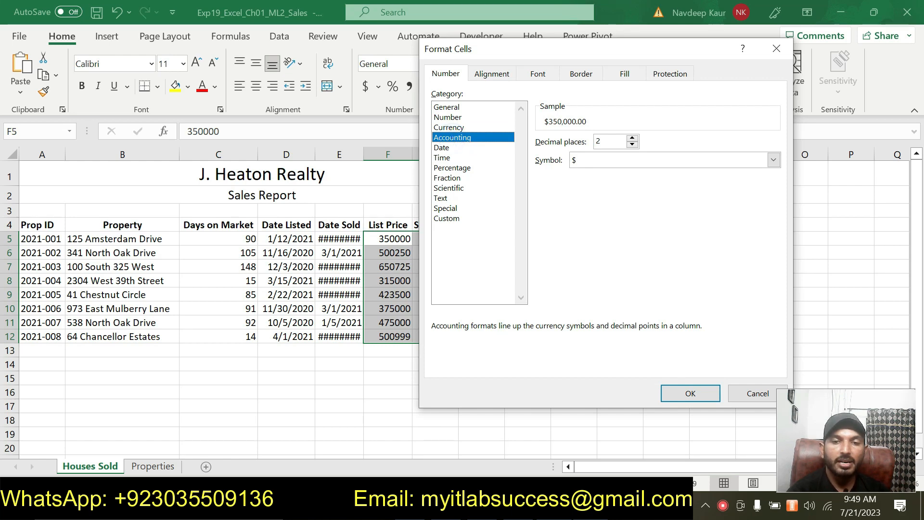
pyautogui.click(523, 506)
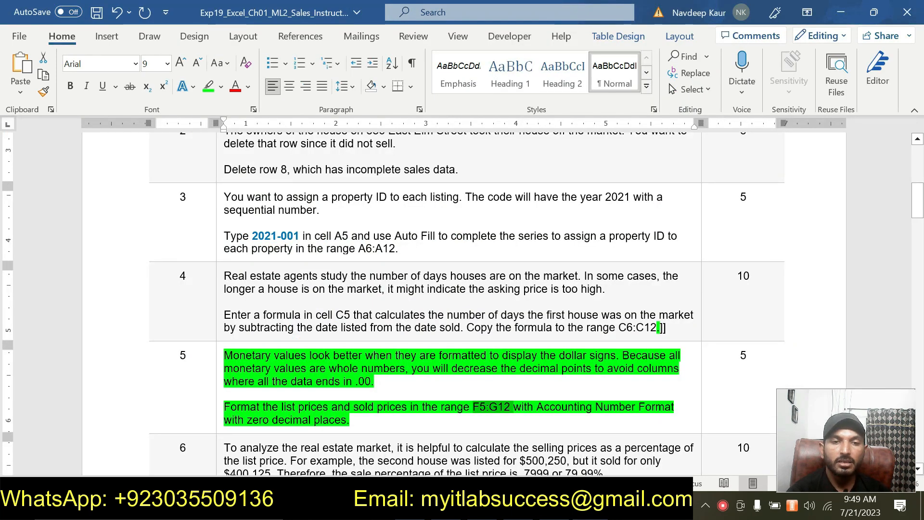
pyautogui.click(544, 506)
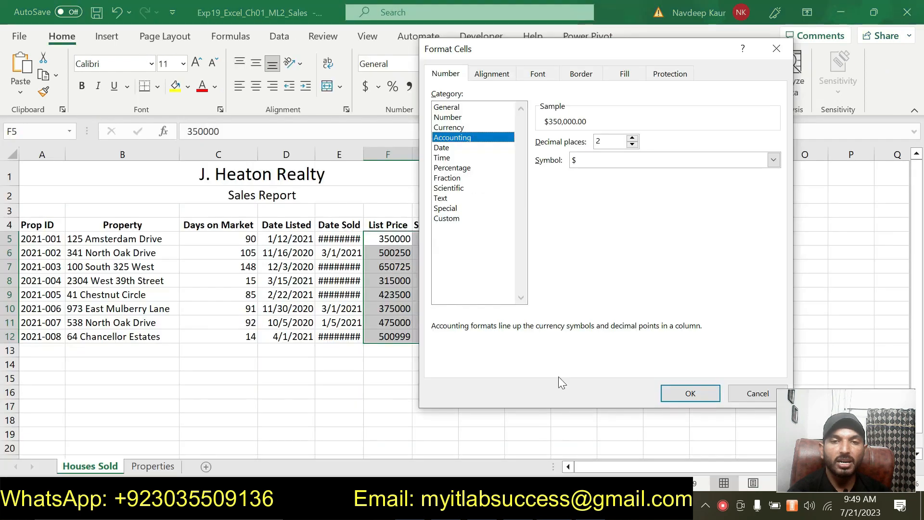
pyautogui.click(631, 145)
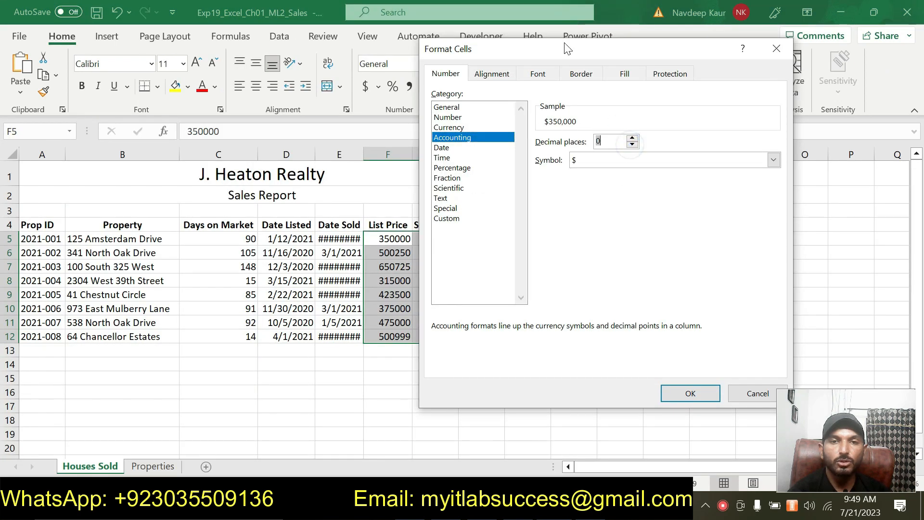
pyautogui.moveTo(555, 51); pyautogui.dragTo(289, 46)
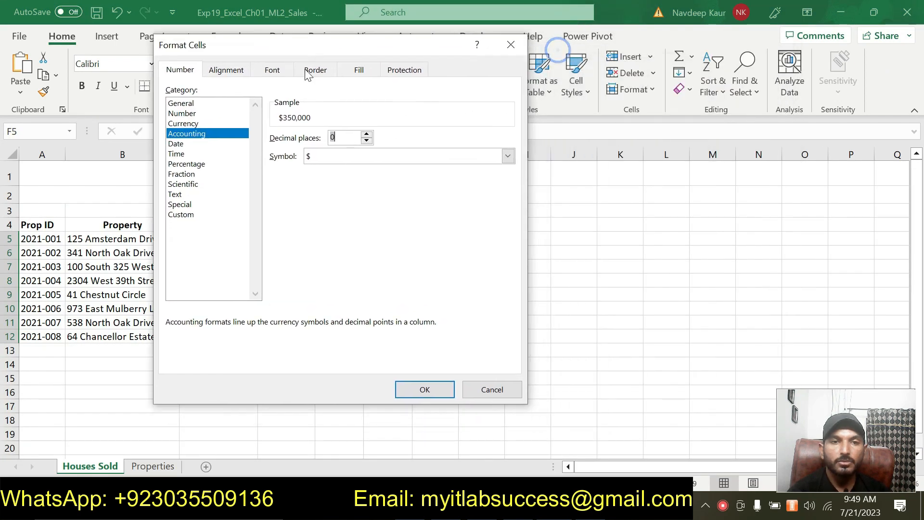
pyautogui.click(410, 391)
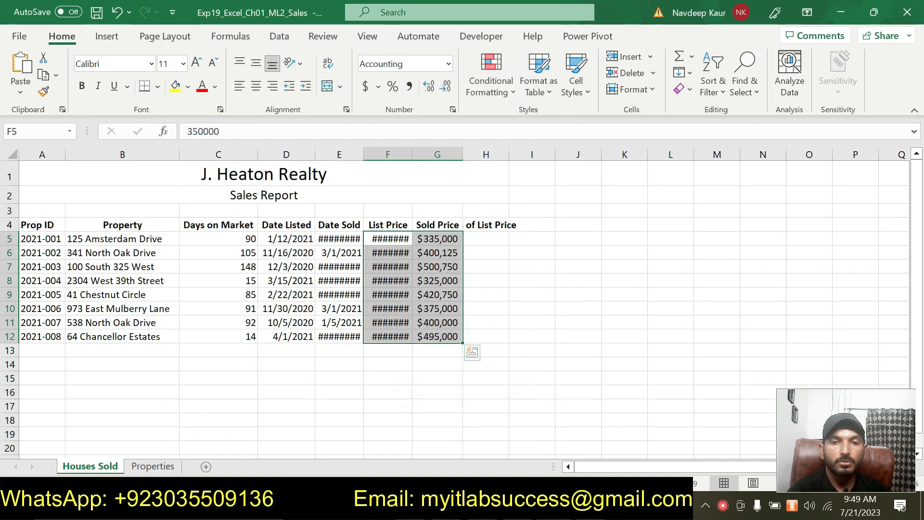
# - Return to the Word instructions and remove the green highlight from the step 5 text
pyautogui.hotkey('alt', 'Tab')
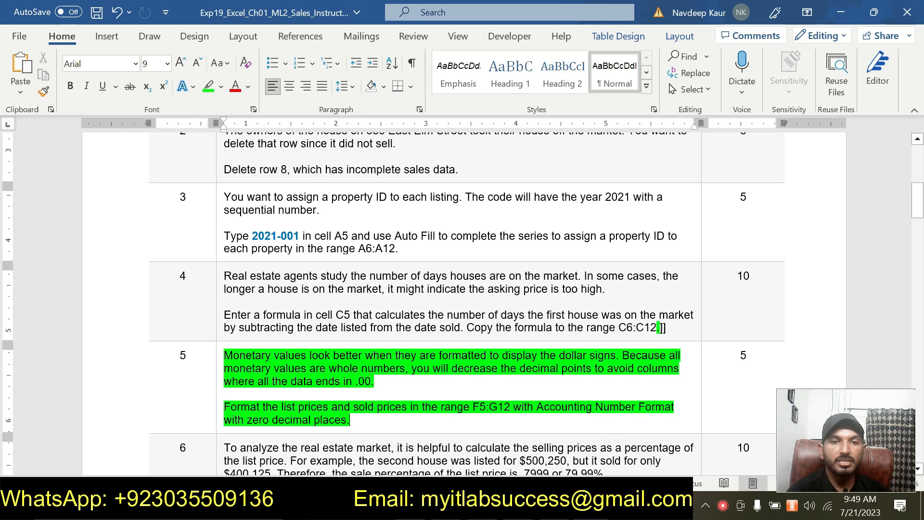
pyautogui.hotkey('alt', 'Tab')
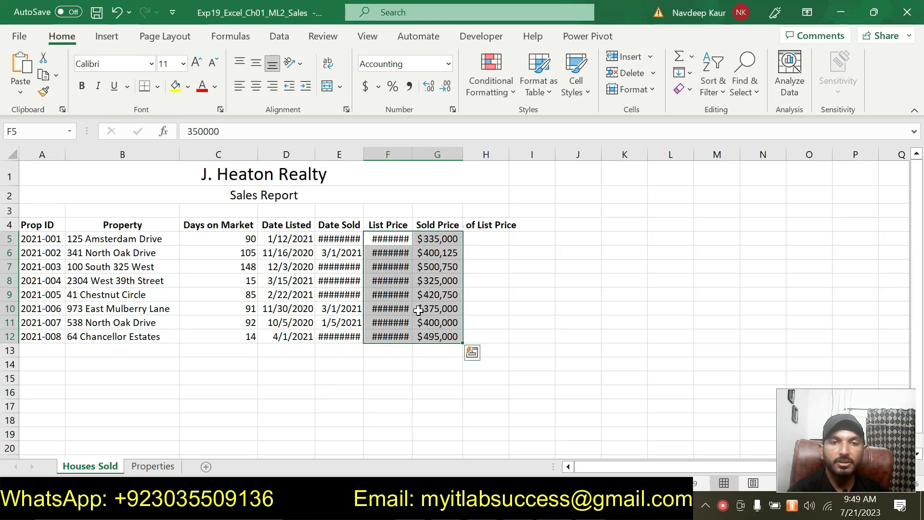
pyautogui.hotkey('alt', 'Tab')
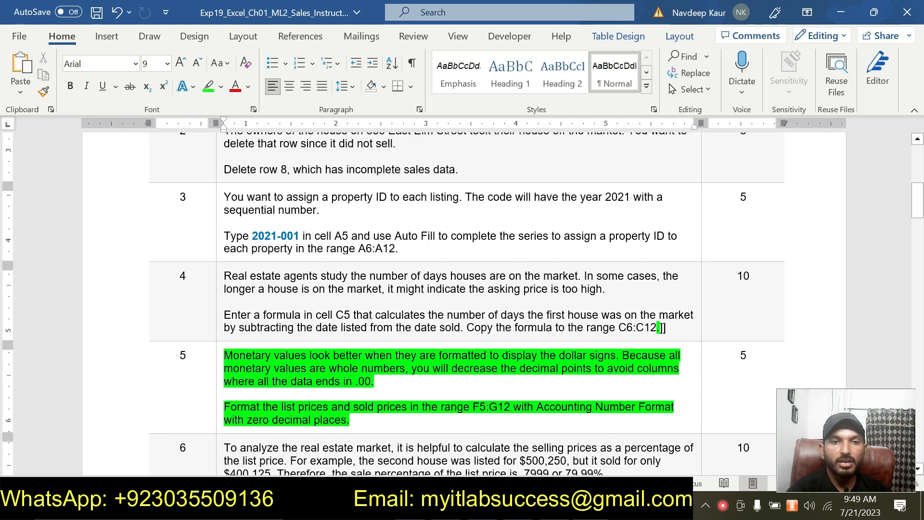
pyautogui.moveTo(360, 420); pyautogui.dragTo(266, 337)
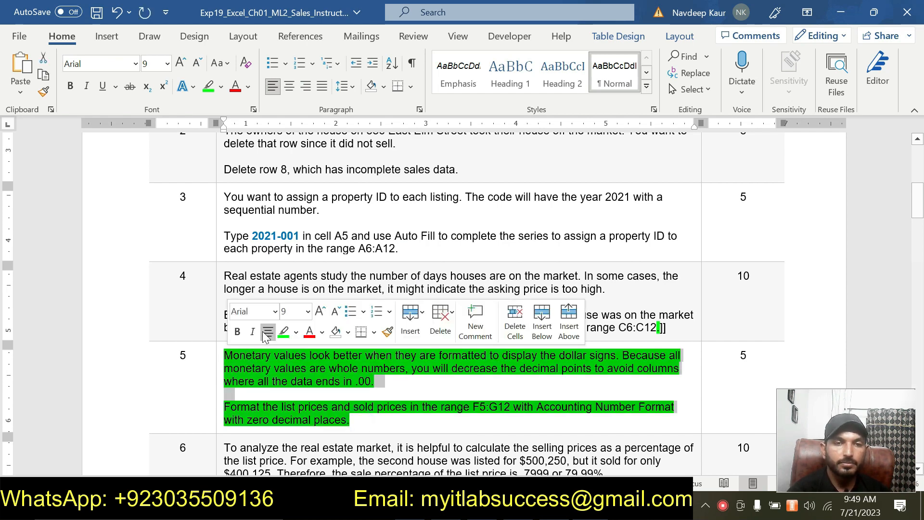
pyautogui.click(284, 333)
# - Highlight the step 6 instruction text about the sales price percentage formula in green
pyautogui.scroll(-2, 284, 331)
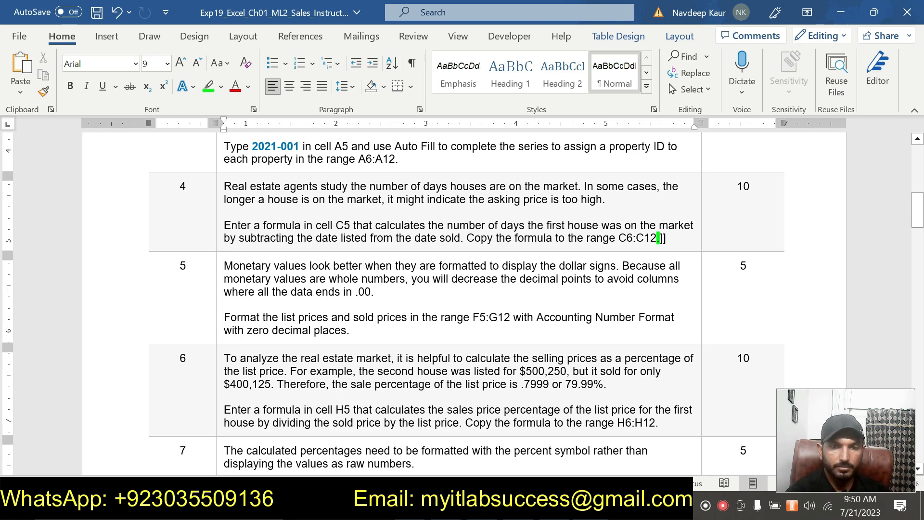
pyautogui.moveTo(658, 423); pyautogui.dragTo(225, 358)
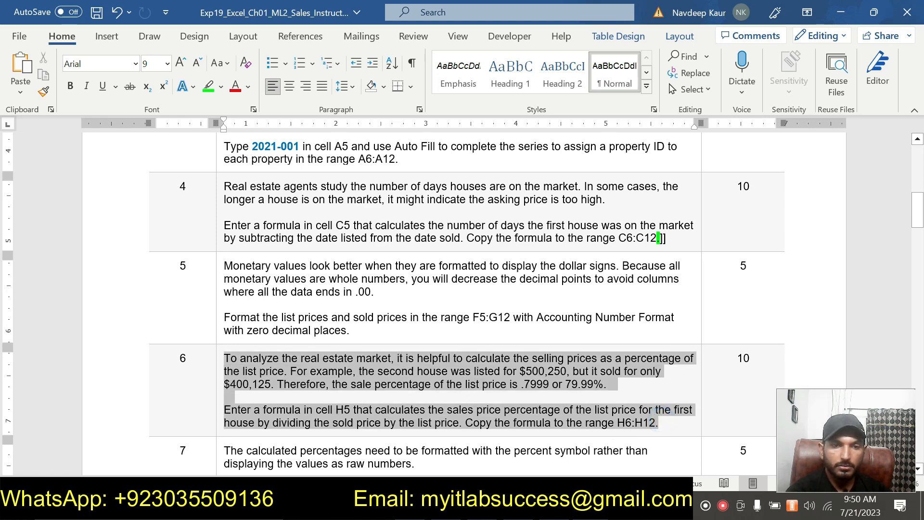
pyautogui.click(320, 325)
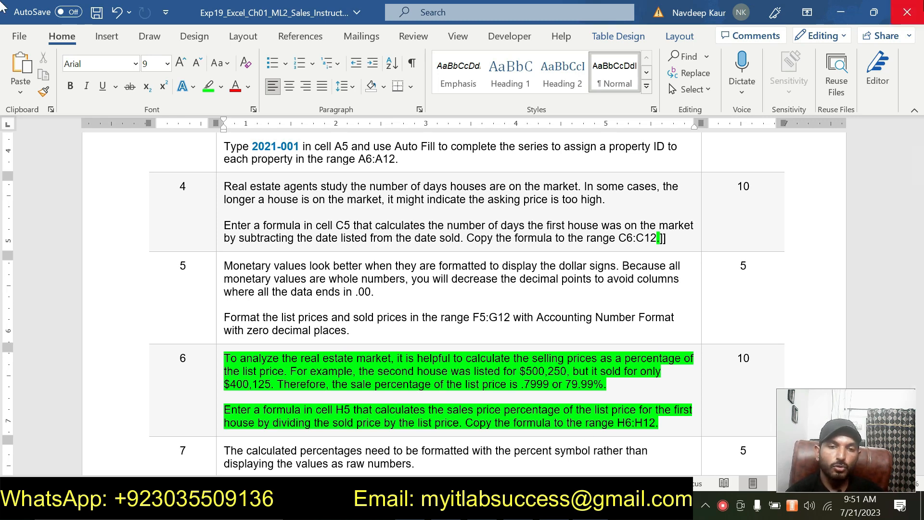
# - Switch to the Excel sales workbook and enter the formula =G5/F5 in cell H5 to divide sold price by list price
pyautogui.hotkey('alt', 'Tab')
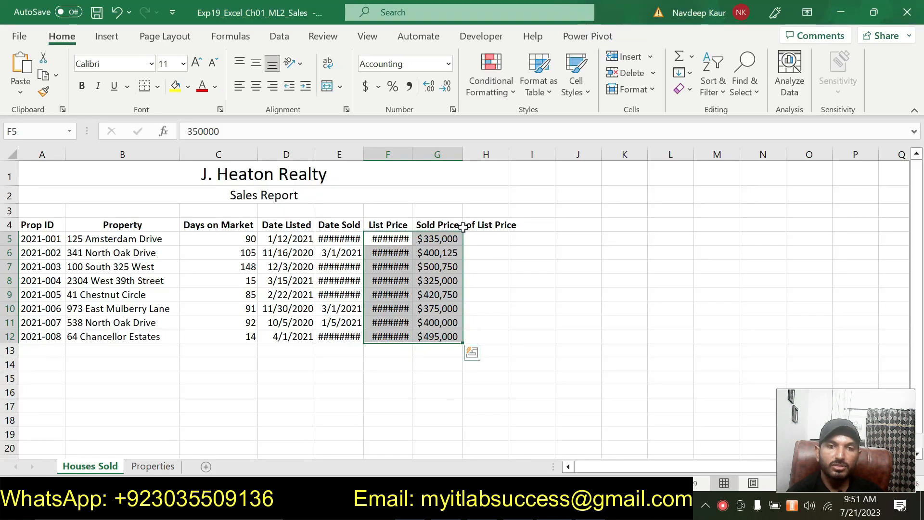
pyautogui.click(487, 241)
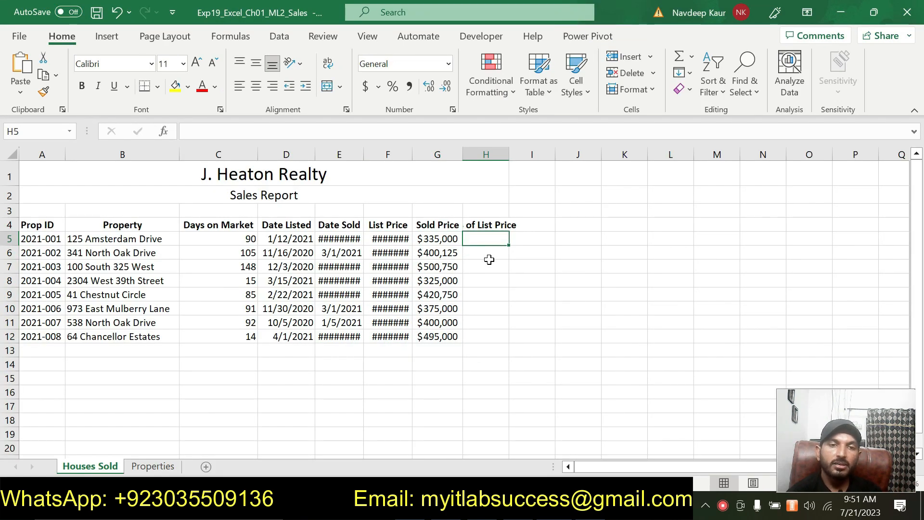
pyautogui.hotkey('alt', 'Tab')
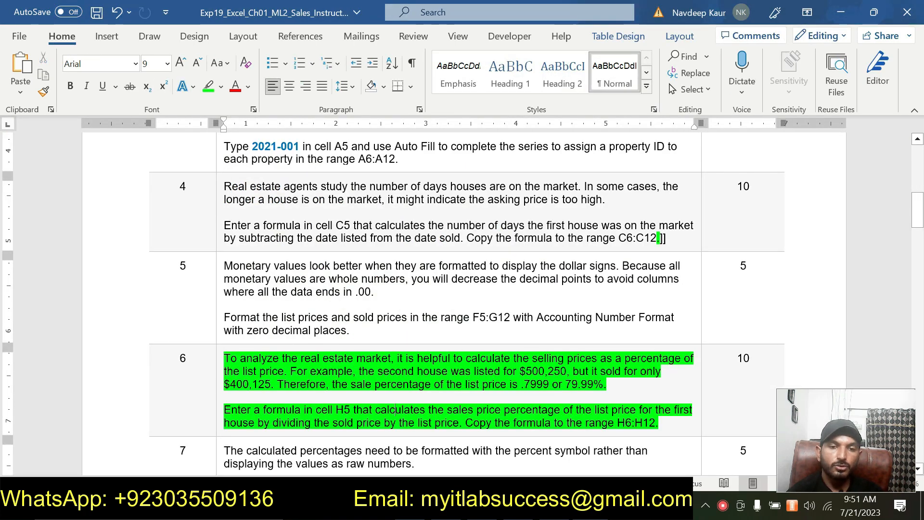
pyautogui.hotkey('alt', 'Tab')
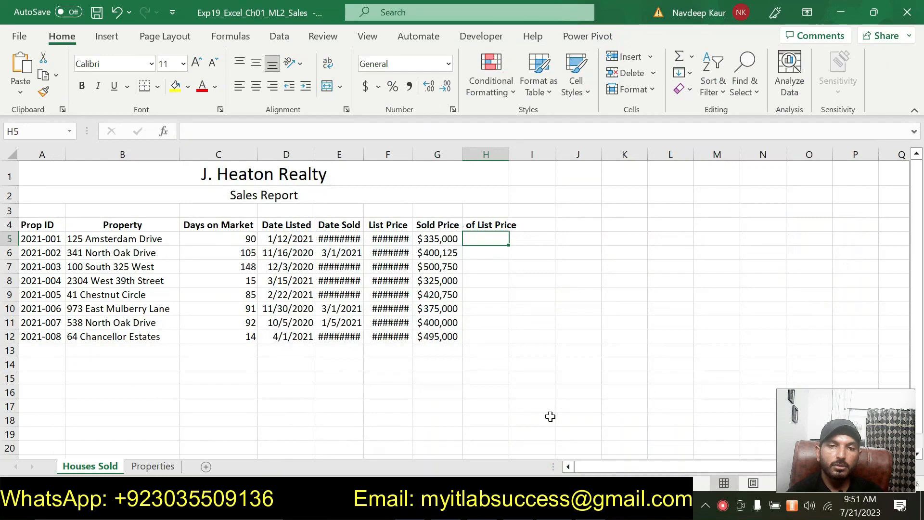
pyautogui.write('=')
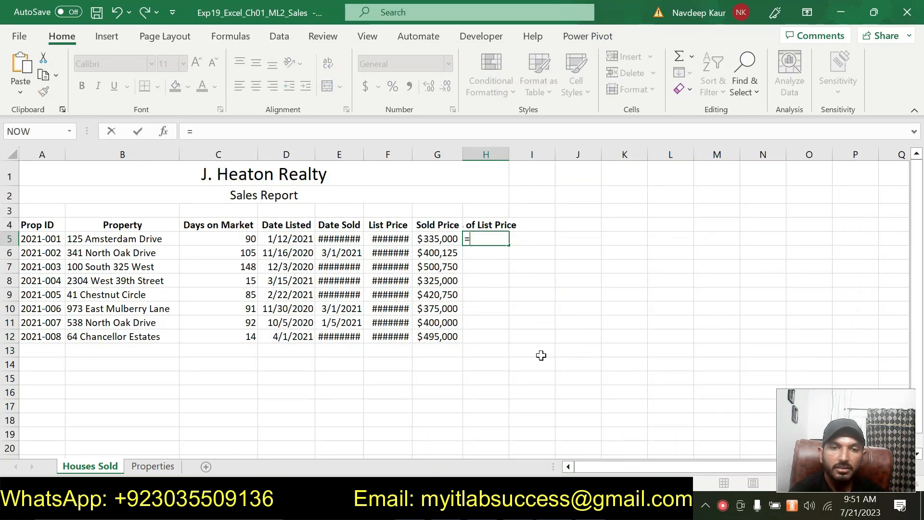
pyautogui.click(443, 240)
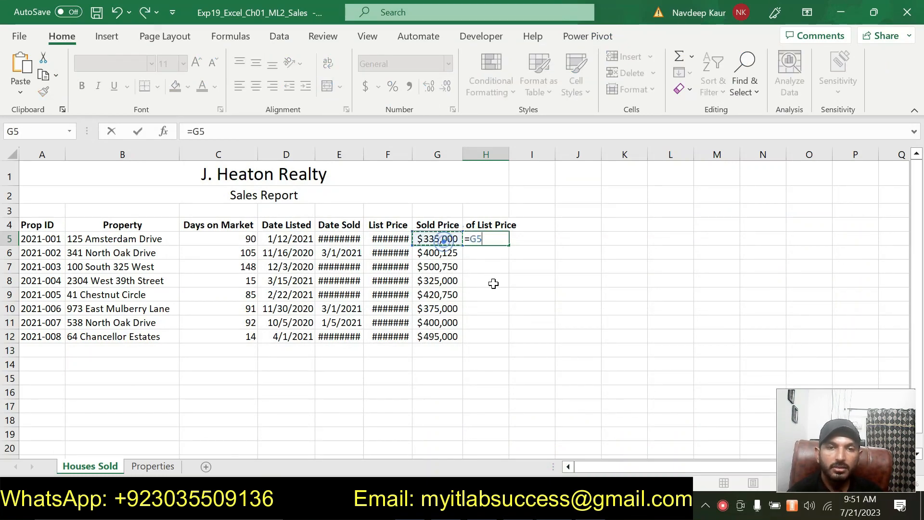
pyautogui.write('/')
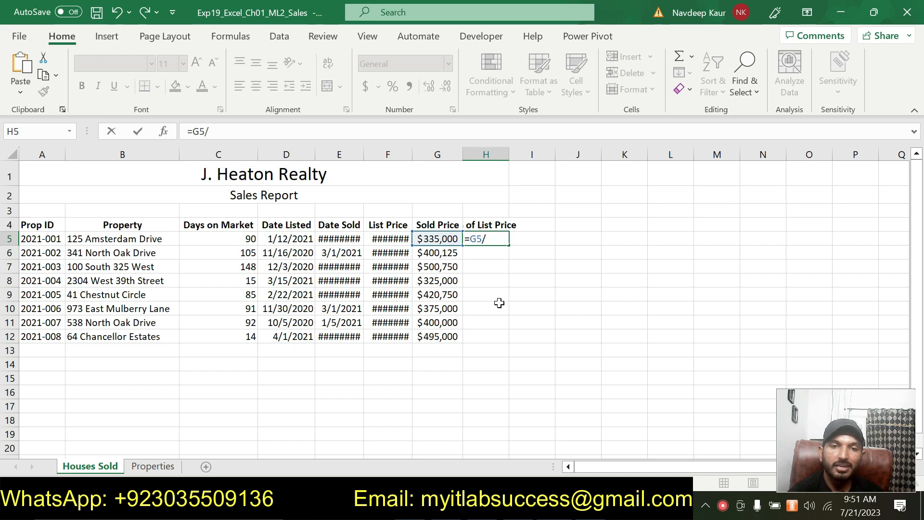
pyautogui.click(397, 238)
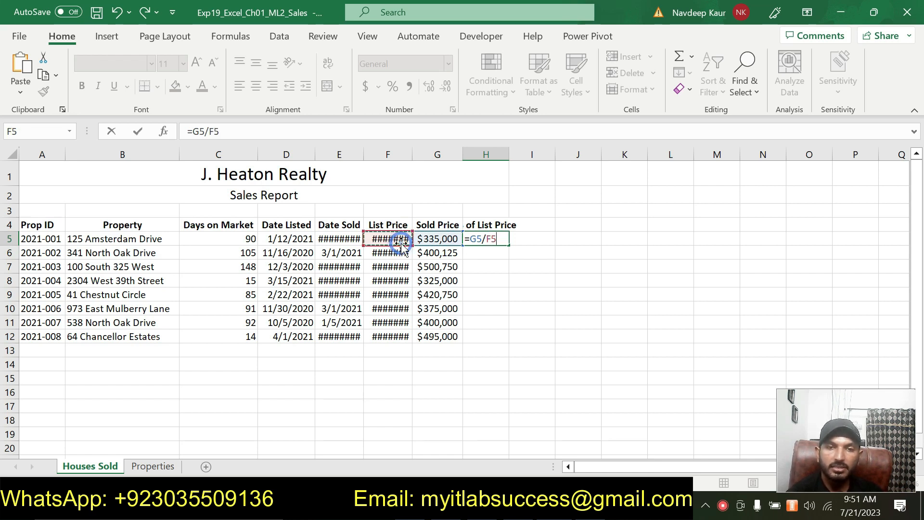
pyautogui.press('Return')
# - Copy the H5 percentage formula down through the range H6:H12
pyautogui.click(493, 238)
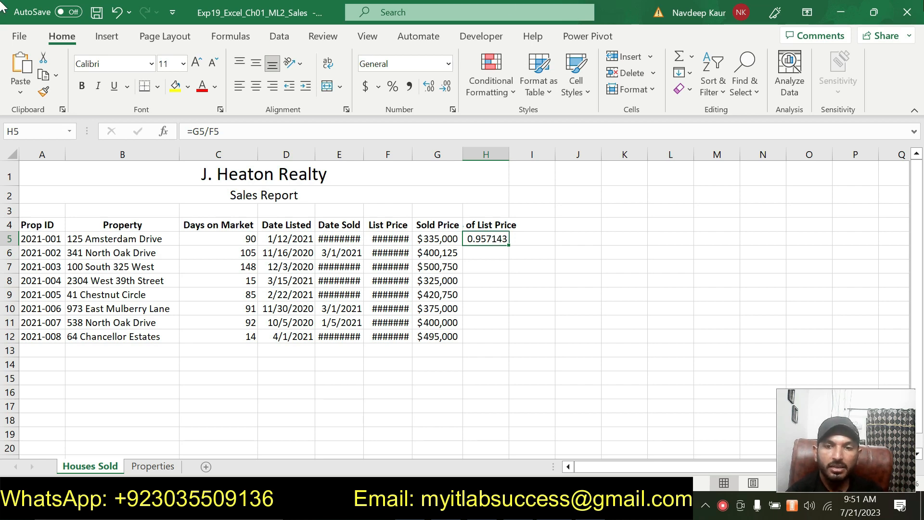
pyautogui.hotkey('alt', 'Tab')
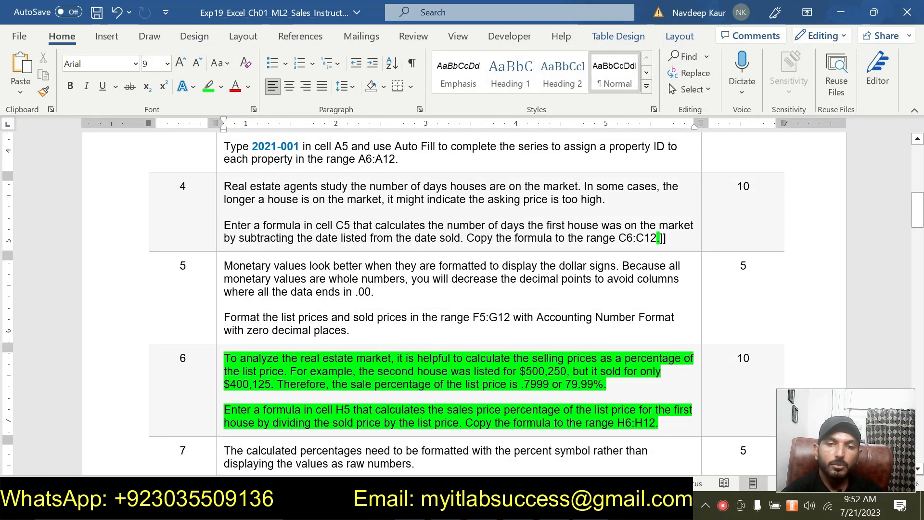
pyautogui.hotkey('alt', 'Tab')
pyautogui.moveTo(508, 246); pyautogui.dragTo(512, 339)
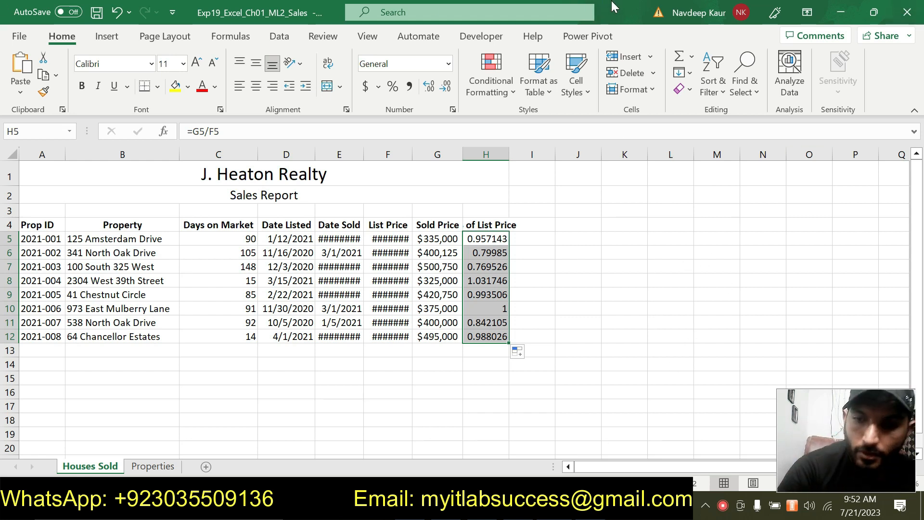
# - Return to the Word instructions and remove the green highlight from the step 6 text
pyautogui.click(564, 506)
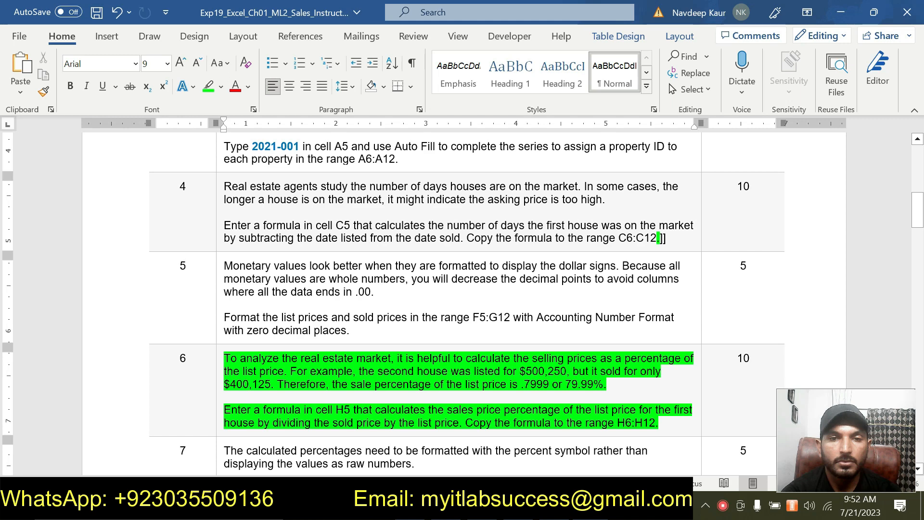
pyautogui.moveTo(664, 426); pyautogui.dragTo(224, 359)
pyautogui.click(281, 340)
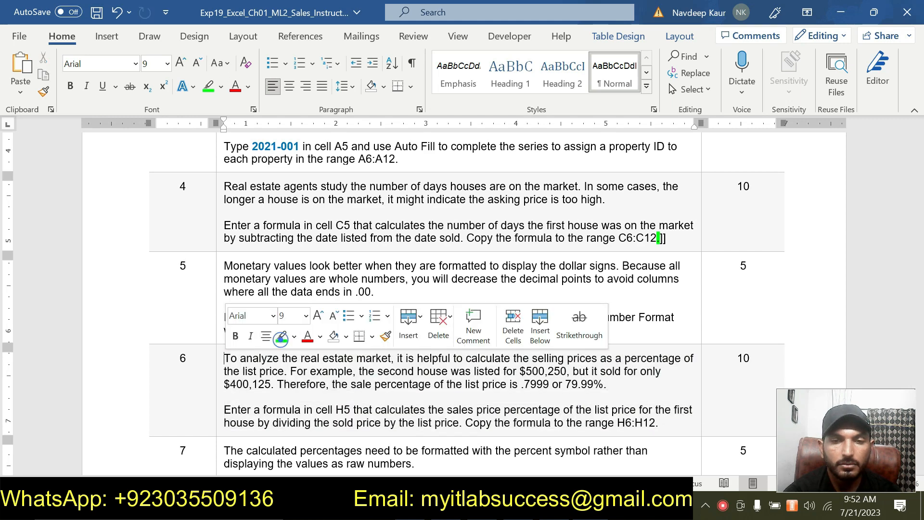
# - Highlight the step 7 instruction text about Percent Style formatting in green
pyautogui.scroll(-1, 451, 397)
pyautogui.scroll(-2, 451, 397)
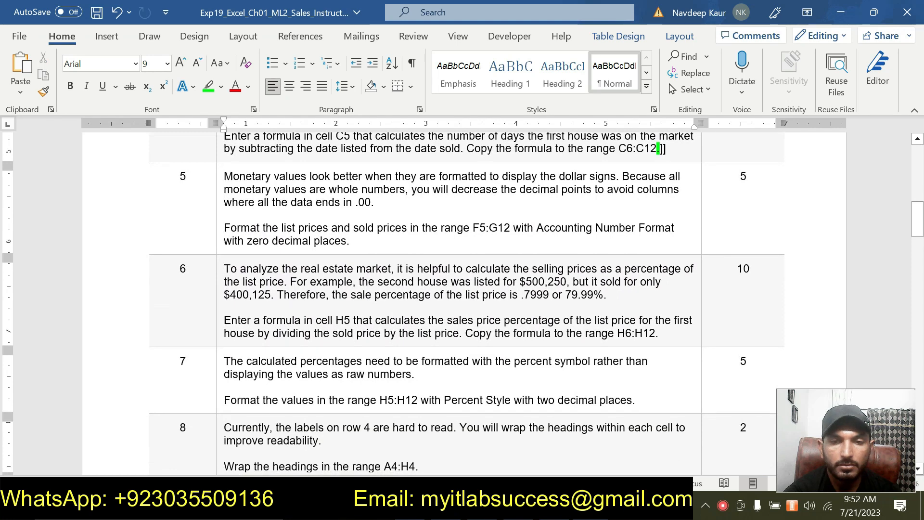
pyautogui.moveTo(635, 400); pyautogui.dragTo(225, 361)
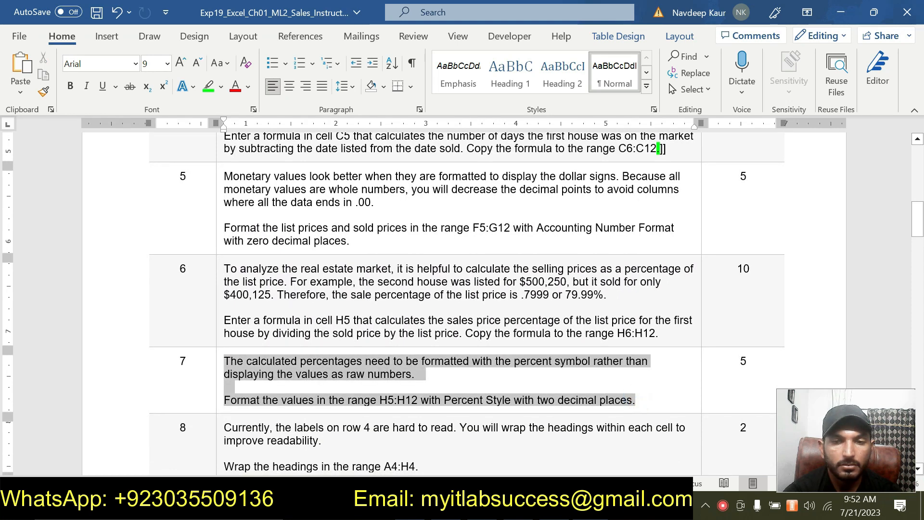
pyautogui.click(289, 338)
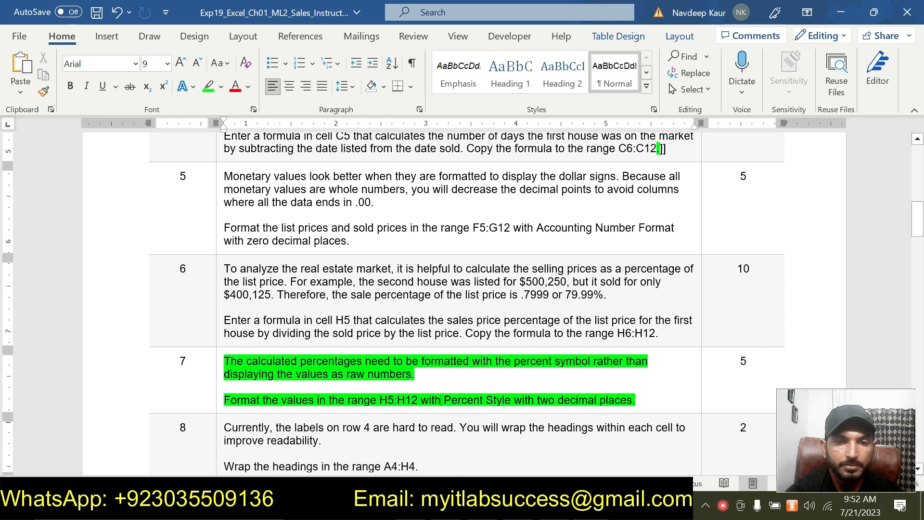
pyautogui.click(482, 401)
pyautogui.click(634, 399)
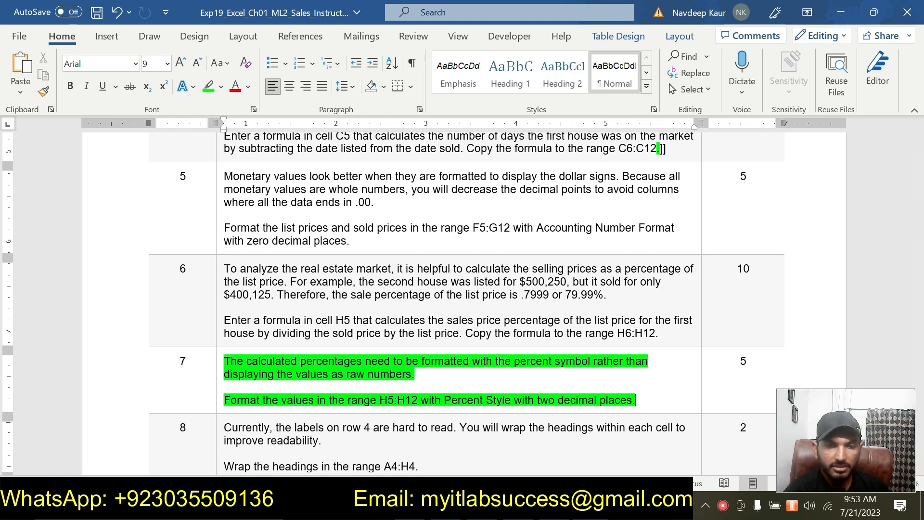
# - Switch to the Excel workbook and format the range H5:H12 as Percent Style with two decimal places
pyautogui.hotkey('alt', 'Tab')
pyautogui.hotkey('ctrl', 'shift', 'Down')
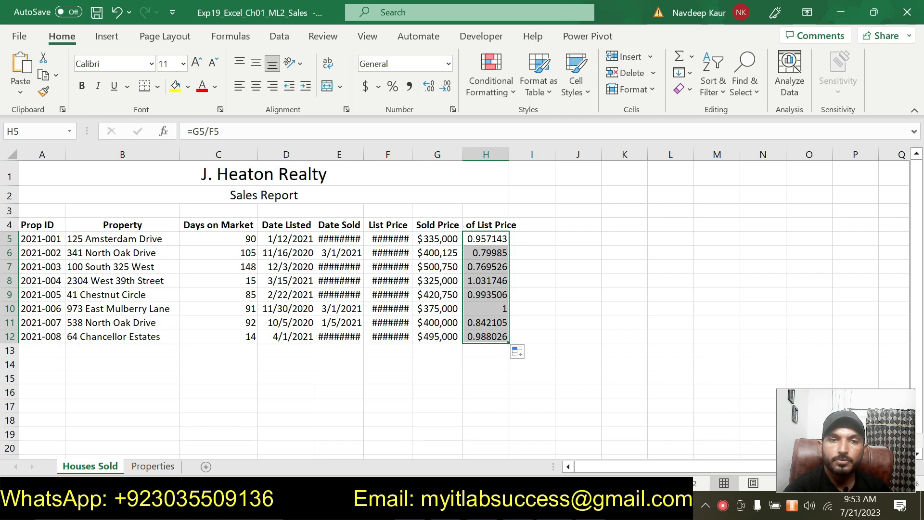
pyautogui.click(452, 113)
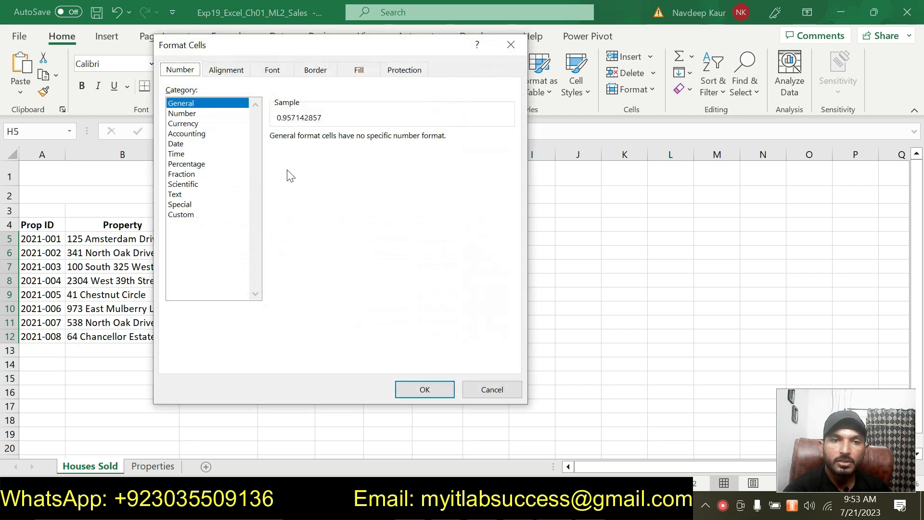
pyautogui.click(511, 45)
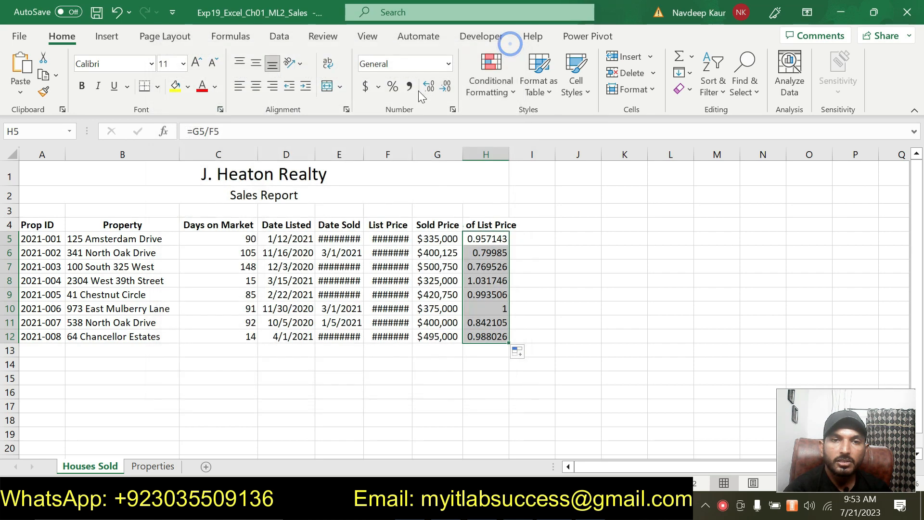
pyautogui.click(394, 87)
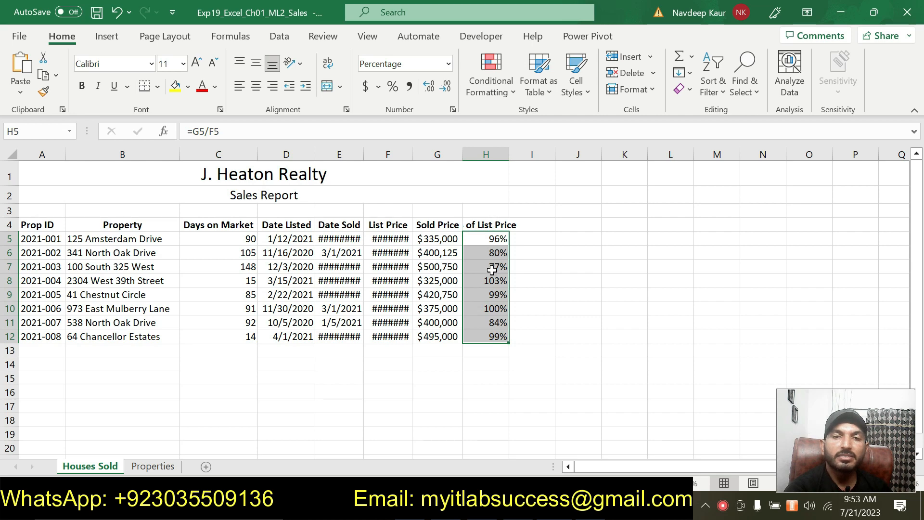
pyautogui.click(578, 507)
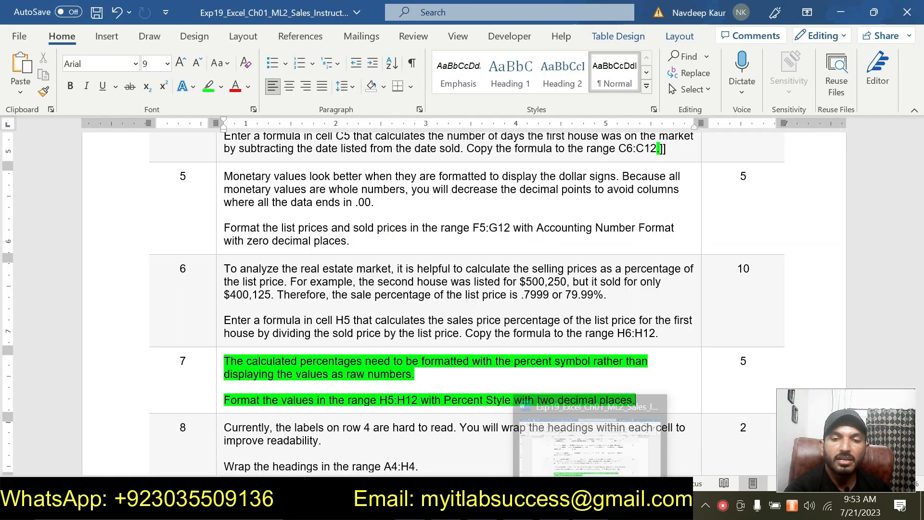
pyautogui.click(591, 508)
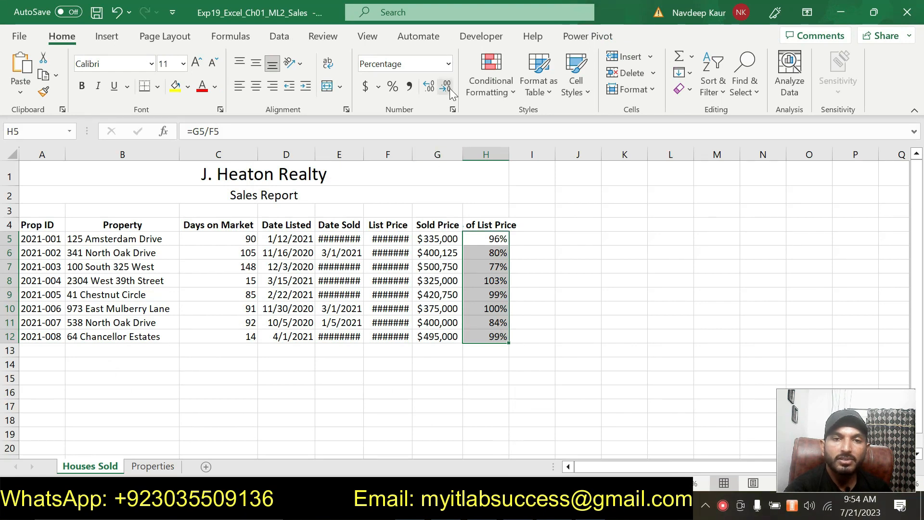
pyautogui.click(430, 86)
pyautogui.click(430, 87)
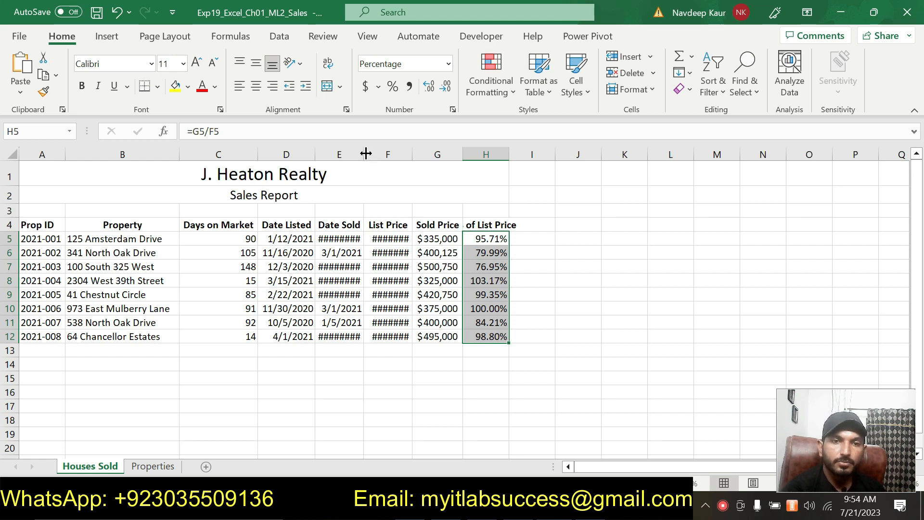
# - AutoFit the List Price and Date Sold columns so their values display in full
pyautogui.doubleClick(413, 152)
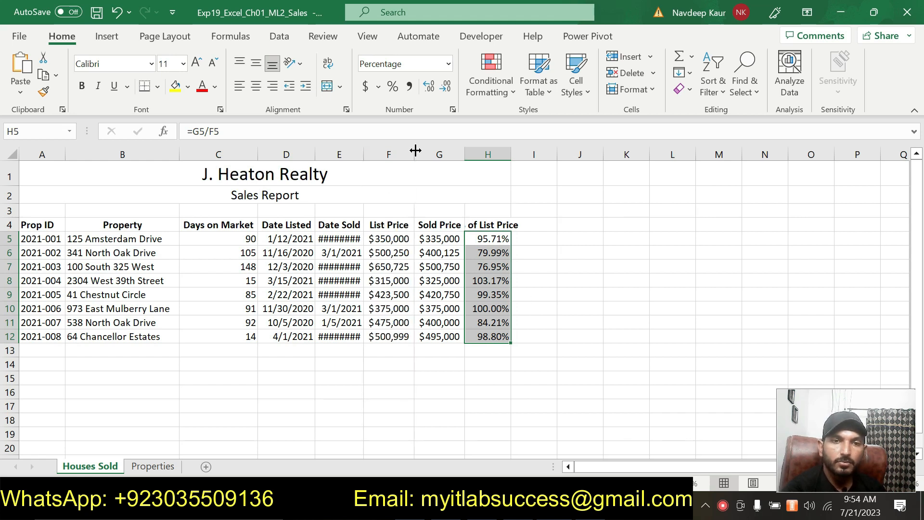
pyautogui.doubleClick(361, 150)
pyautogui.click(598, 288)
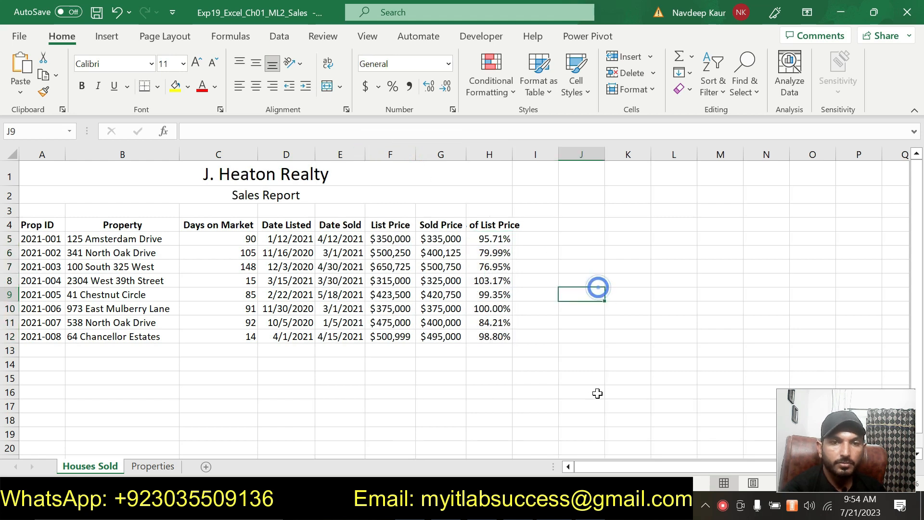
pyautogui.click(565, 395)
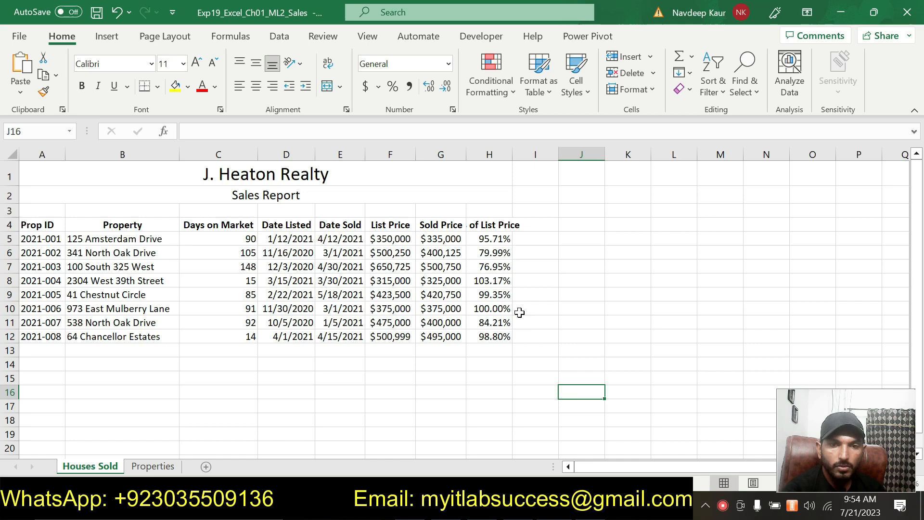
pyautogui.click(494, 312)
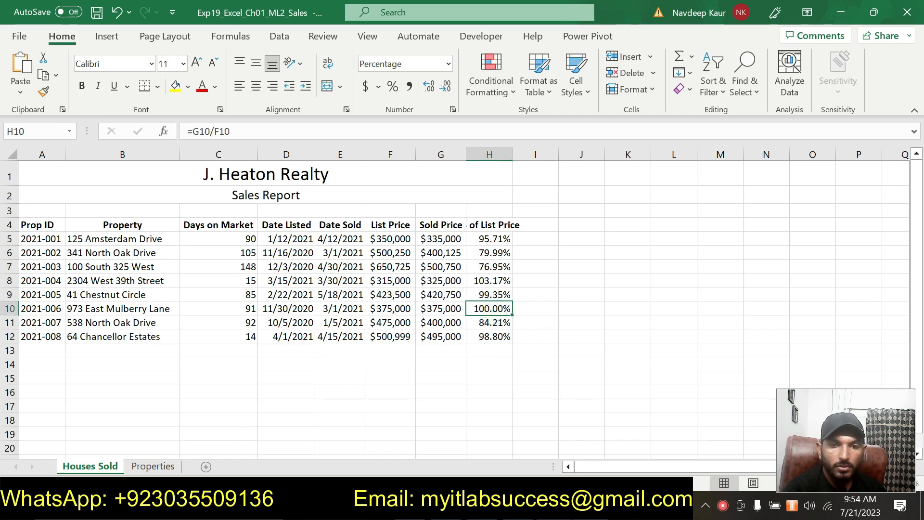
# - Return to the Word instructions and remove the green highlight from the step 7 text
pyautogui.hotkey('alt', 'Tab')
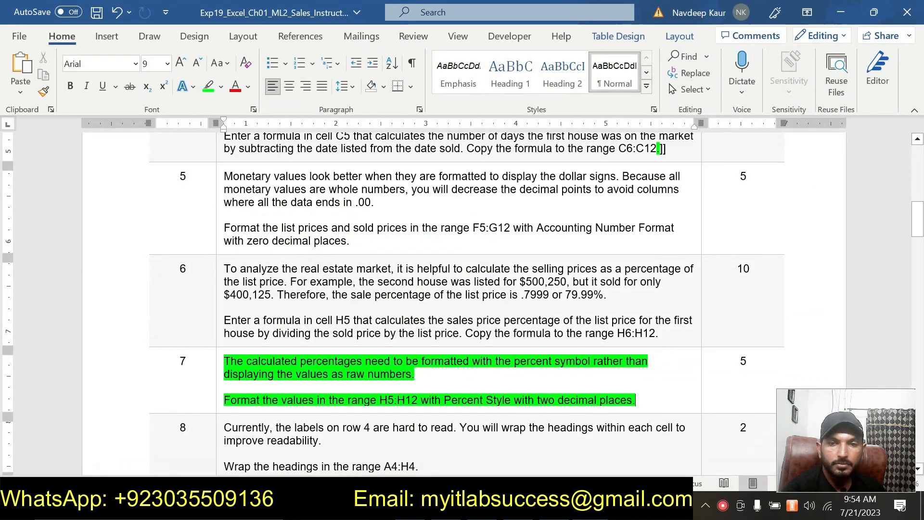
pyautogui.moveTo(226, 332); pyautogui.dragTo(225, 361)
pyautogui.click(310, 386)
pyautogui.click(284, 332)
pyautogui.click(463, 400)
# - Highlight the step 8 instruction text about wrapping the row 4 headings in green
pyautogui.scroll(-4, 464, 400)
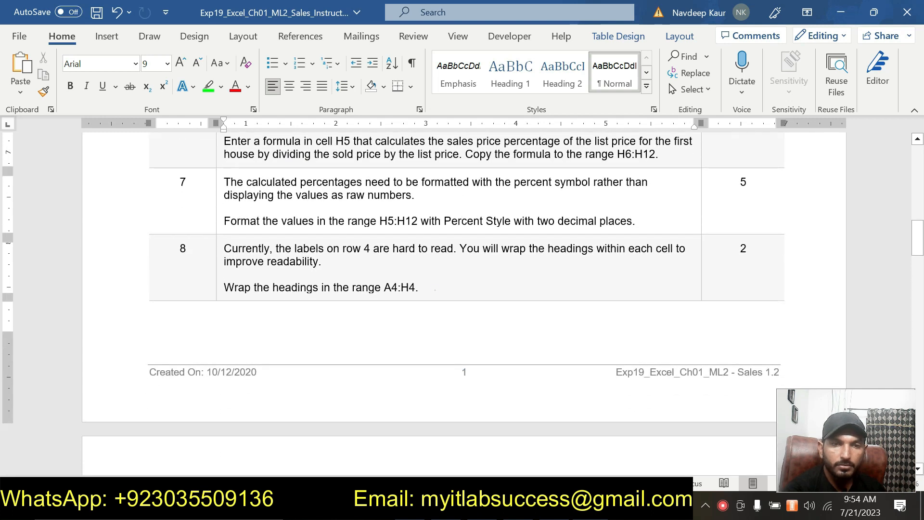
pyautogui.moveTo(434, 289); pyautogui.dragTo(224, 248)
pyautogui.click(295, 226)
pyautogui.click(435, 290)
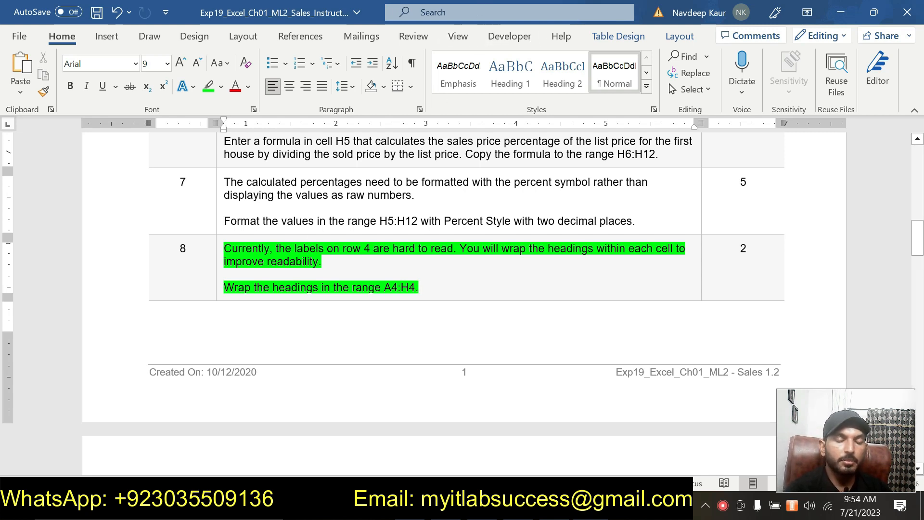
pyautogui.click(380, 277)
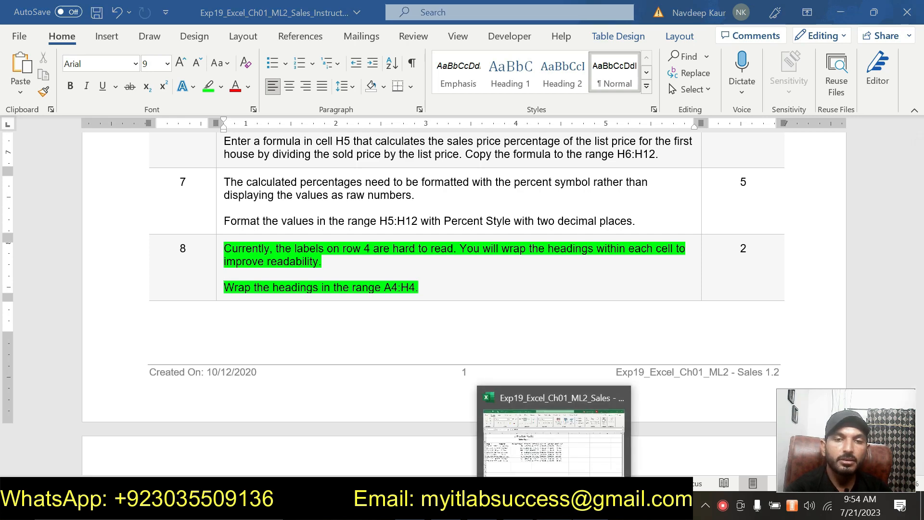
# - Copy the range reference A4:H4 from the step 8 instruction text
pyautogui.click(553, 510)
pyautogui.click(554, 509)
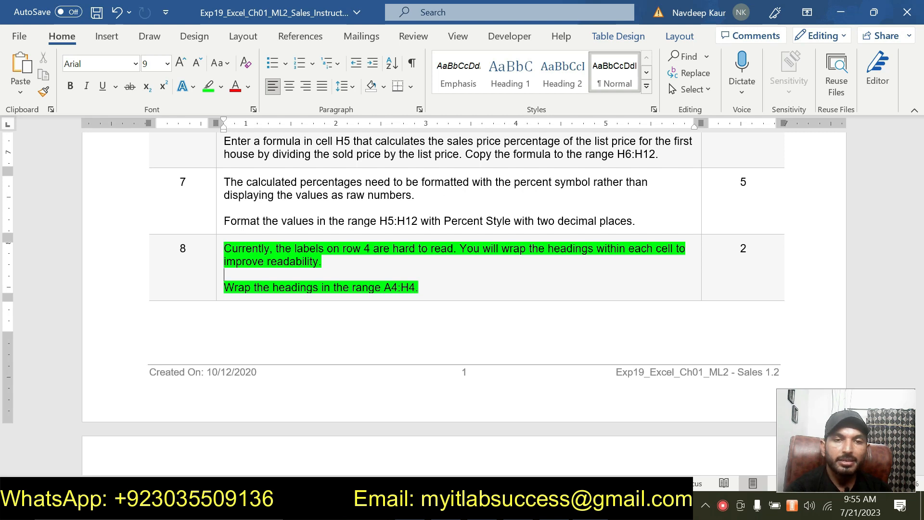
pyautogui.click(435, 290)
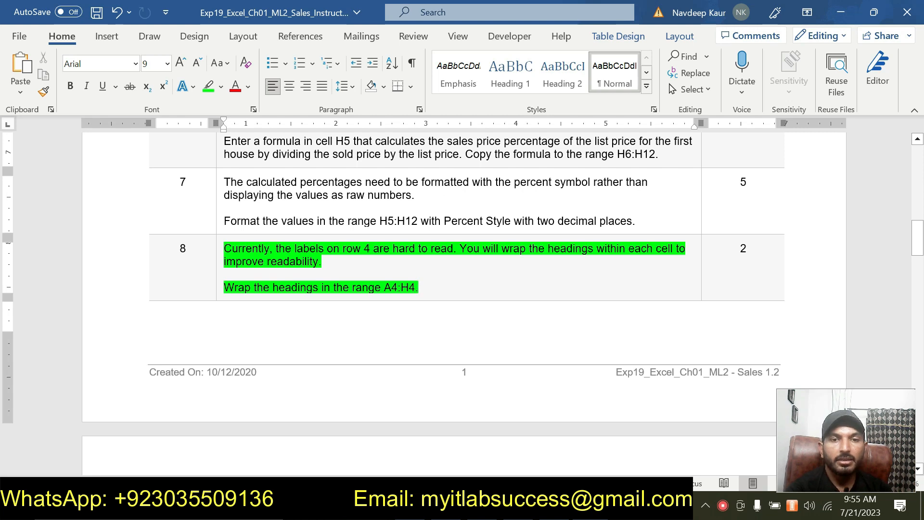
pyautogui.moveTo(384, 287); pyautogui.dragTo(415, 287)
pyautogui.hotkey('ctrl', 'c')
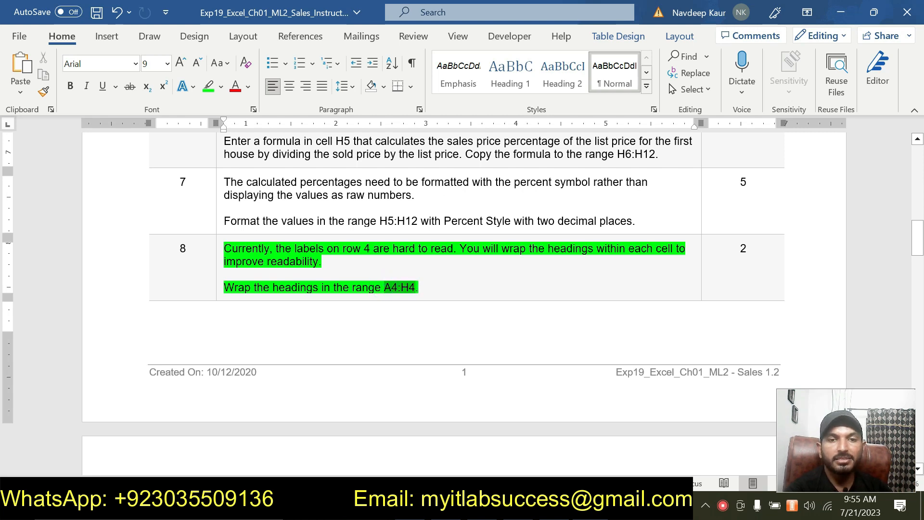
# - Switch to the Excel workbook and wrap the text of the headings in the range A4:H4
pyautogui.hotkey('alt', 'Tab')
pyautogui.click(42, 130)
pyautogui.hotkey('ctrl', 'v')
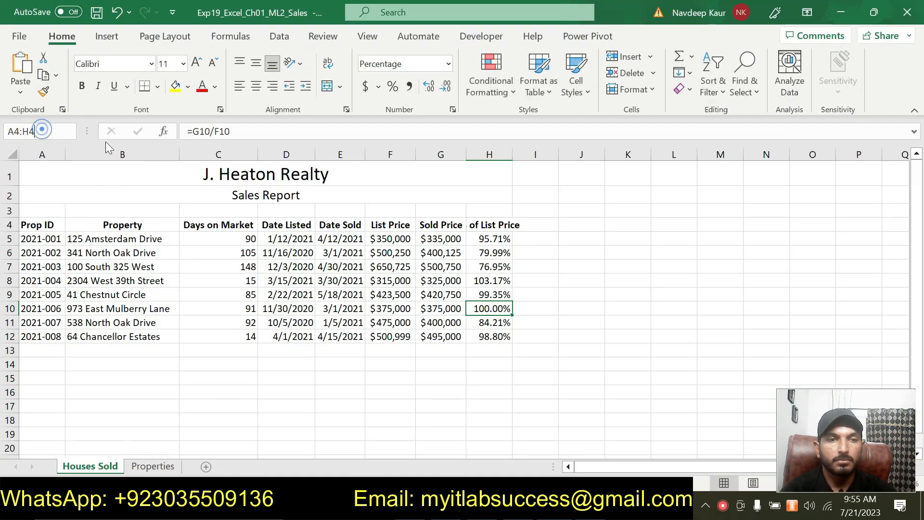
pyautogui.press('Return')
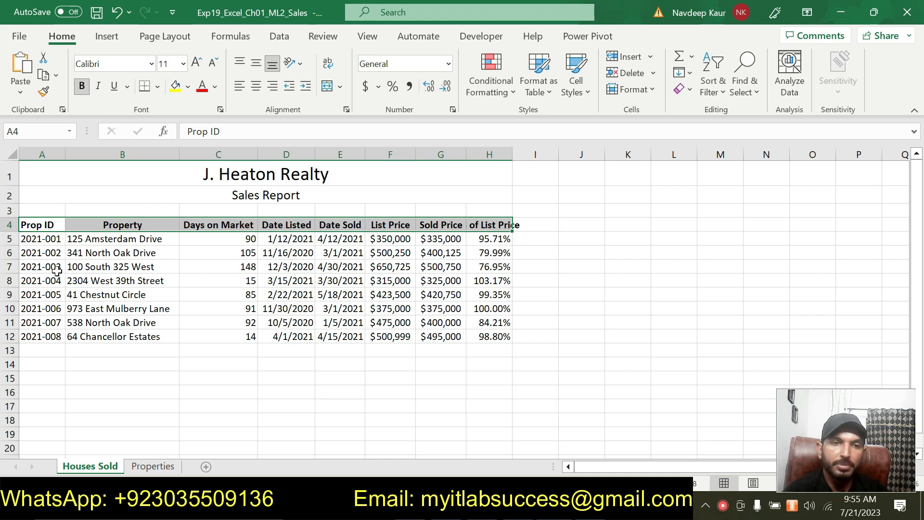
pyautogui.click(331, 63)
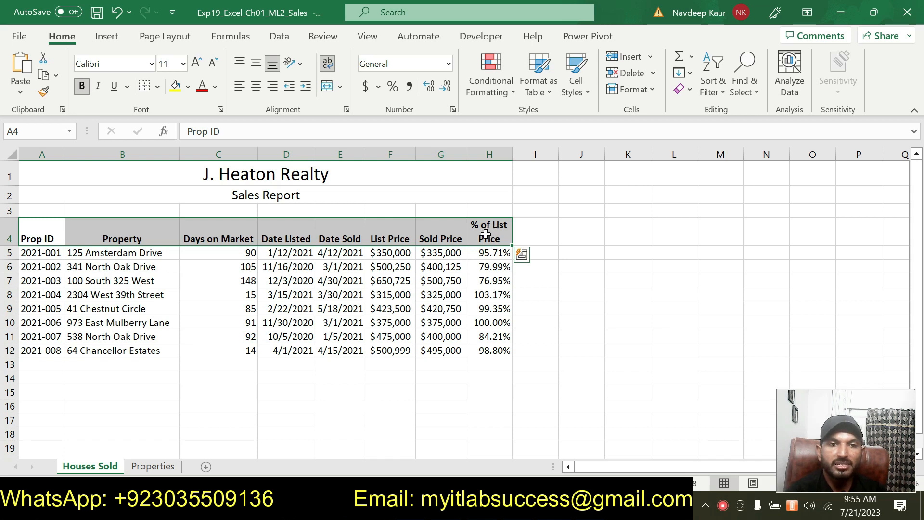
# - Return to the Word instructions and remove the green highlight from the step 8 text
pyautogui.click(484, 508)
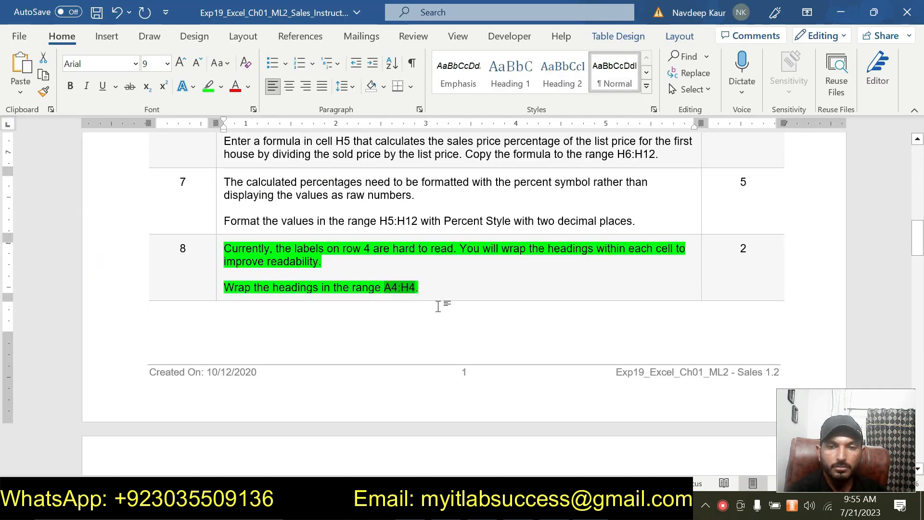
pyautogui.click(428, 286)
pyautogui.moveTo(436, 285); pyautogui.dragTo(226, 247)
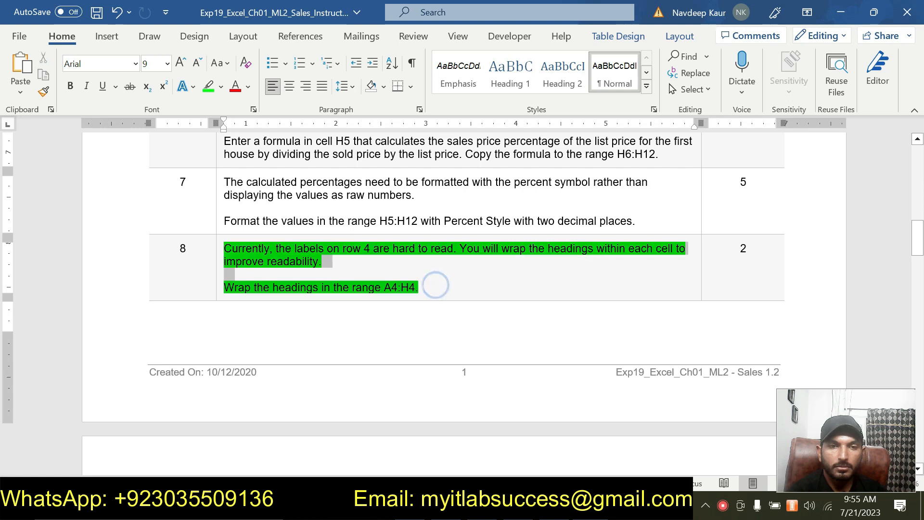
pyautogui.click(295, 231)
pyautogui.click(458, 290)
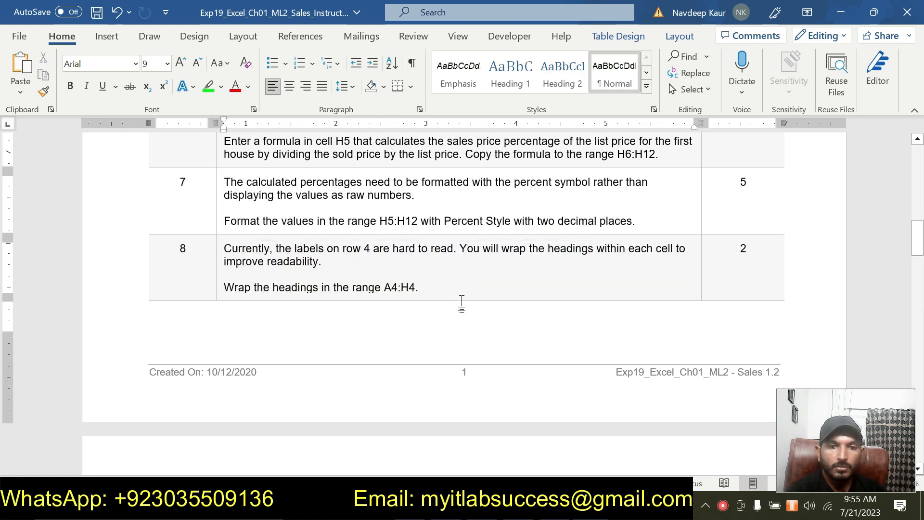
# - Highlight the step 9 instruction text about reordering the Days on Market column in green
pyautogui.scroll(-6, 467, 303)
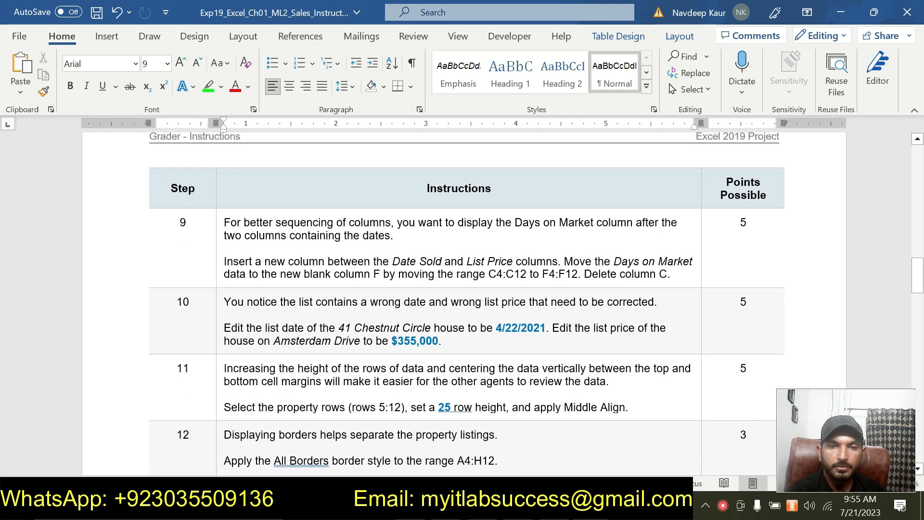
pyautogui.scroll(-10, 467, 303)
pyautogui.scroll(-7, 467, 303)
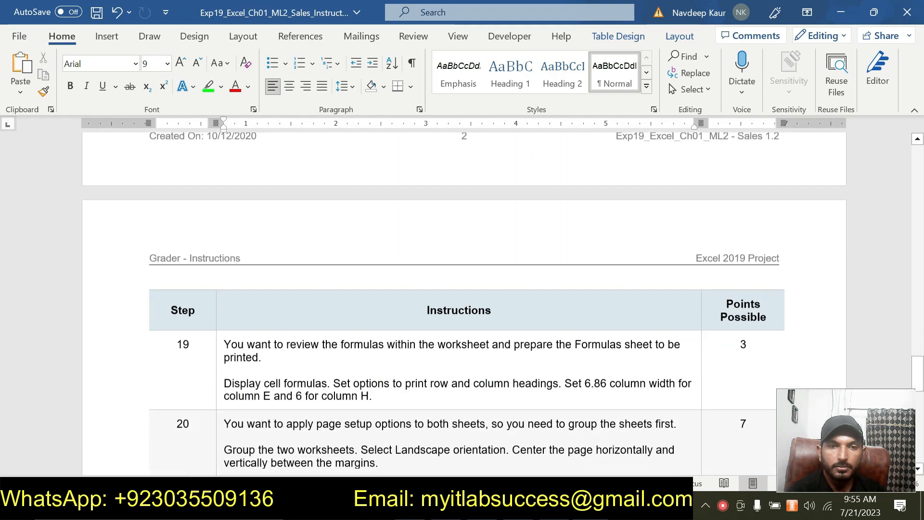
pyautogui.scroll(17, 467, 303)
pyautogui.scroll(3, 467, 308)
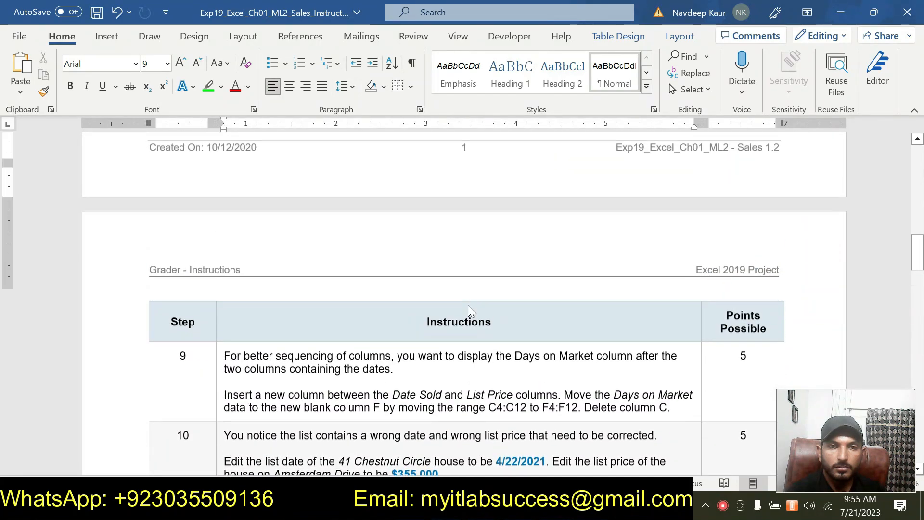
pyautogui.scroll(-2, 467, 308)
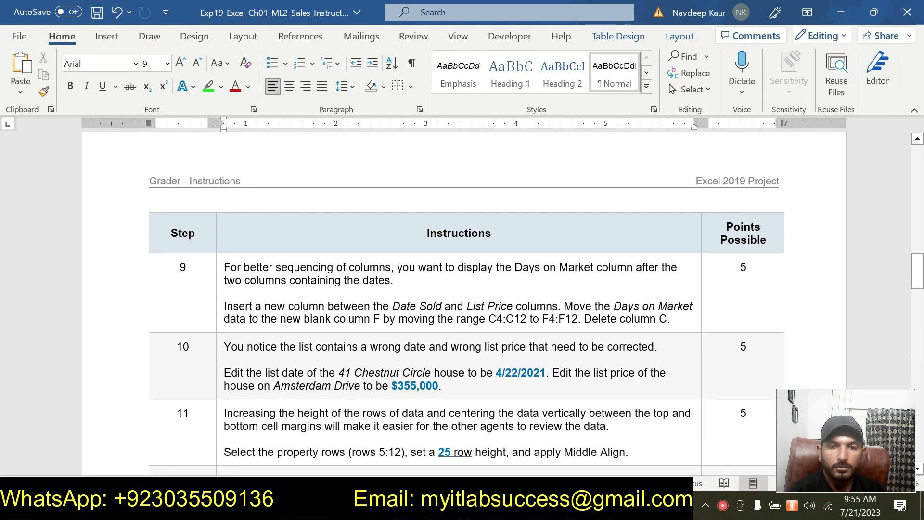
pyautogui.tripleClick(677, 318)
pyautogui.moveTo(676, 317); pyautogui.dragTo(224, 267)
pyautogui.click(284, 246)
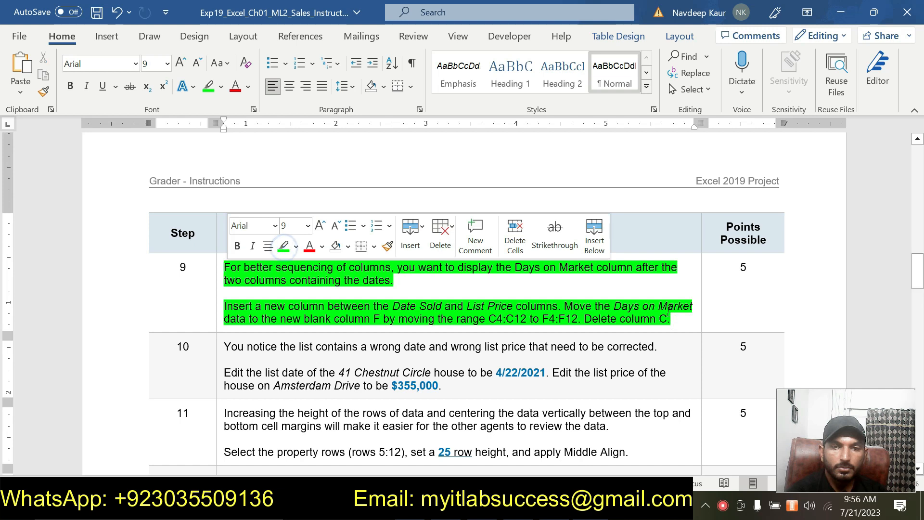
pyautogui.click(685, 323)
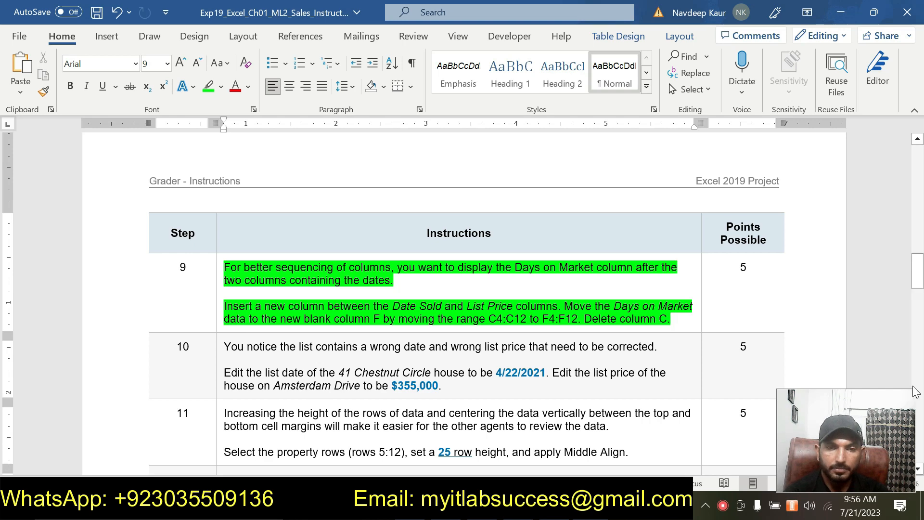
# - Switch to the Excel workbook and insert a blank column F between the Date Sold and List Price columns
pyautogui.hotkey('alt', 'Tab')
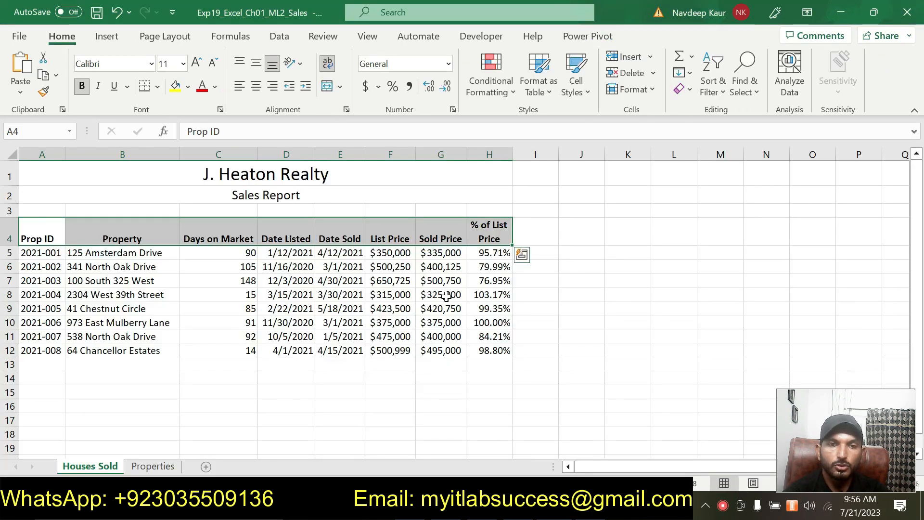
pyautogui.click(395, 145)
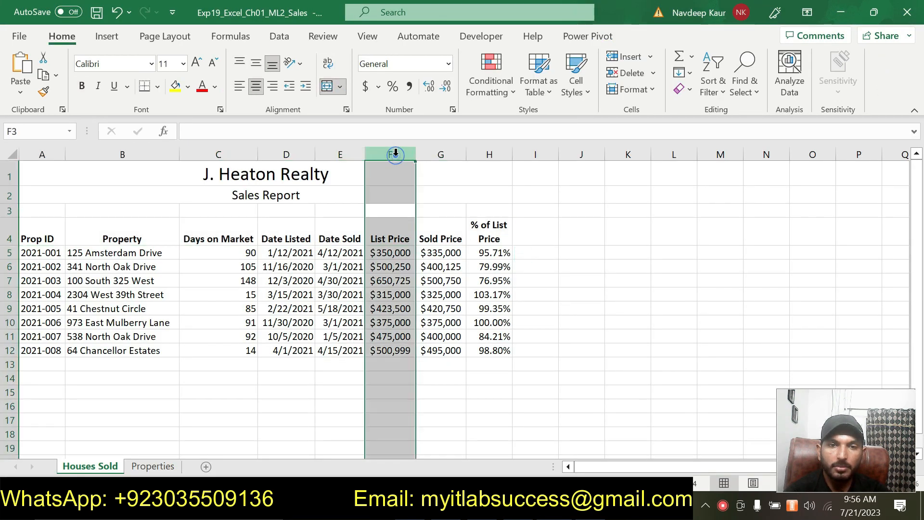
pyautogui.click(348, 154)
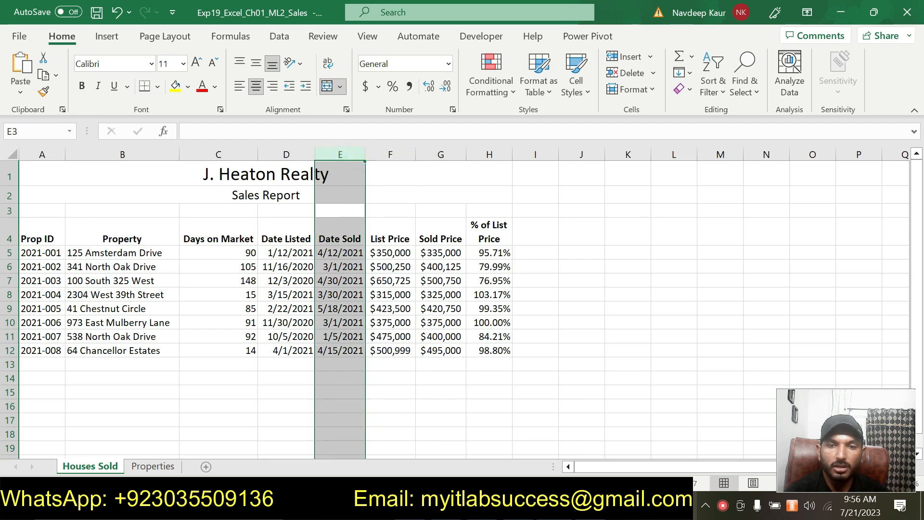
pyautogui.hotkey('alt', 'Tab')
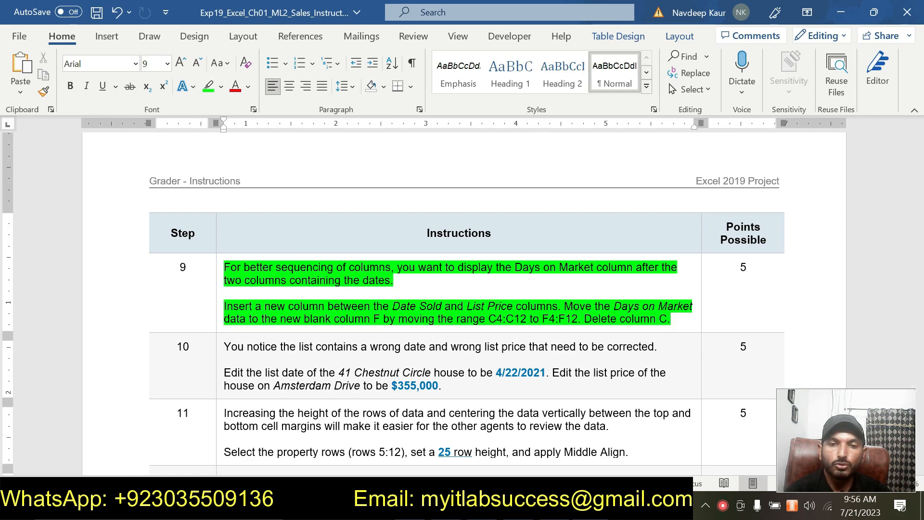
pyautogui.hotkey('alt', 'Tab')
pyautogui.rightClick(390, 148)
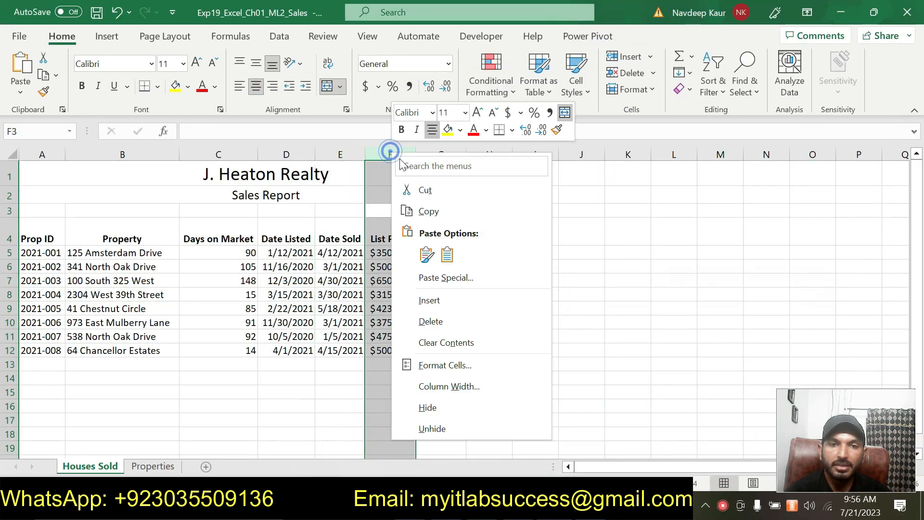
pyautogui.click(436, 306)
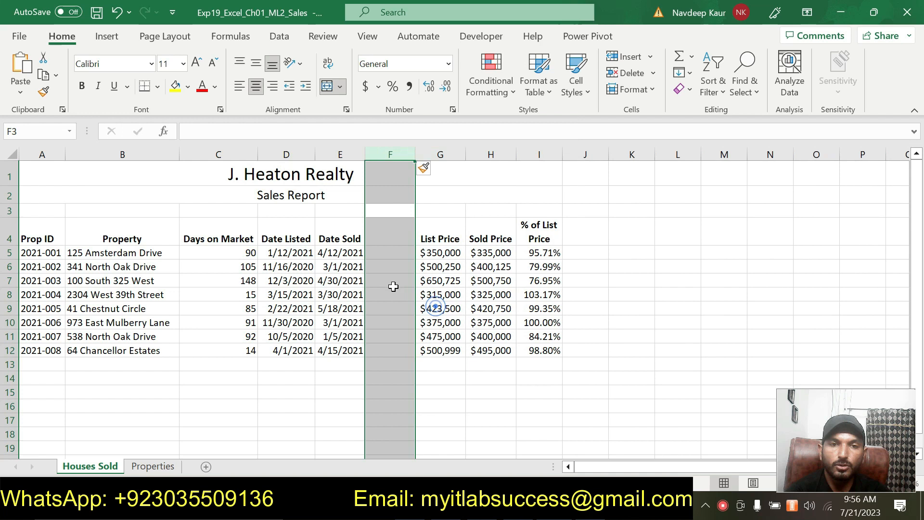
pyautogui.click(391, 239)
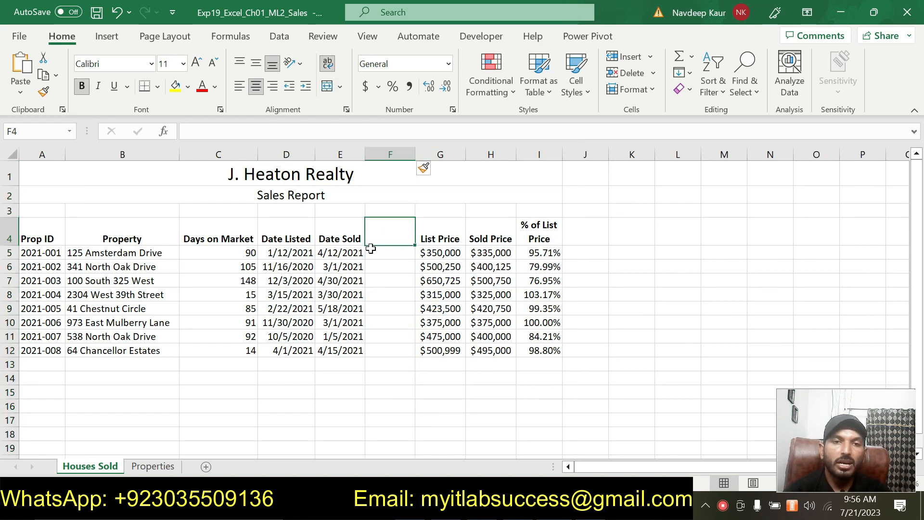
pyautogui.click(343, 236)
pyautogui.click(429, 237)
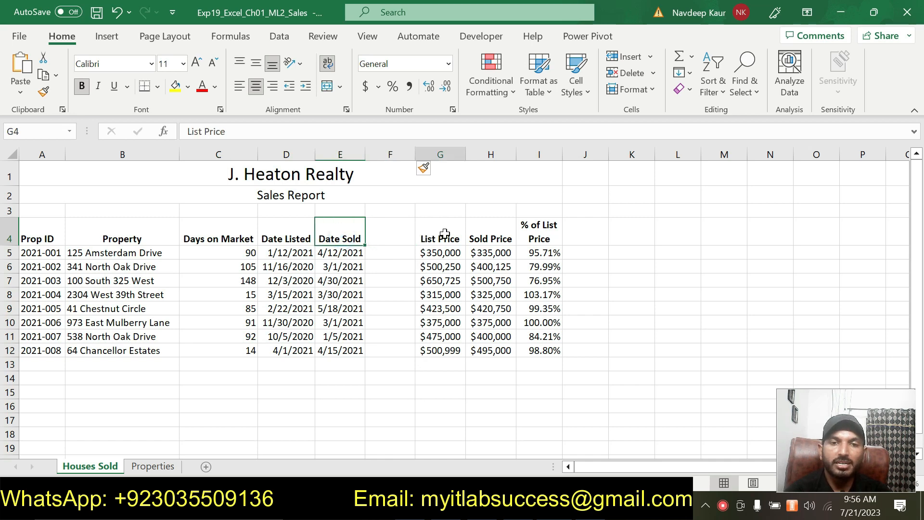
pyautogui.click(401, 238)
# - Check the source range in the Word instructions and move the Days on Market data from C4:C12 to F4:F12 in Excel
pyautogui.hotkey('alt', 'Tab')
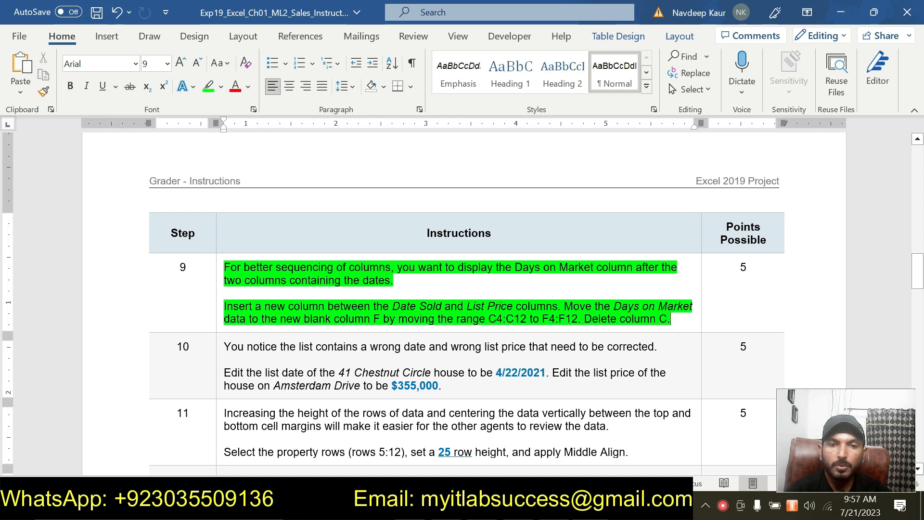
pyautogui.moveTo(497, 319); pyautogui.dragTo(527, 320)
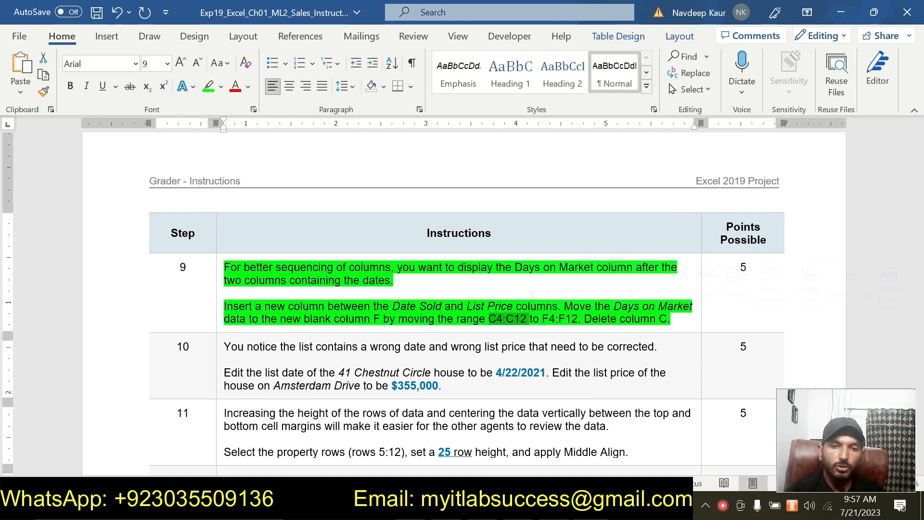
pyautogui.hotkey('alt', 'Tab')
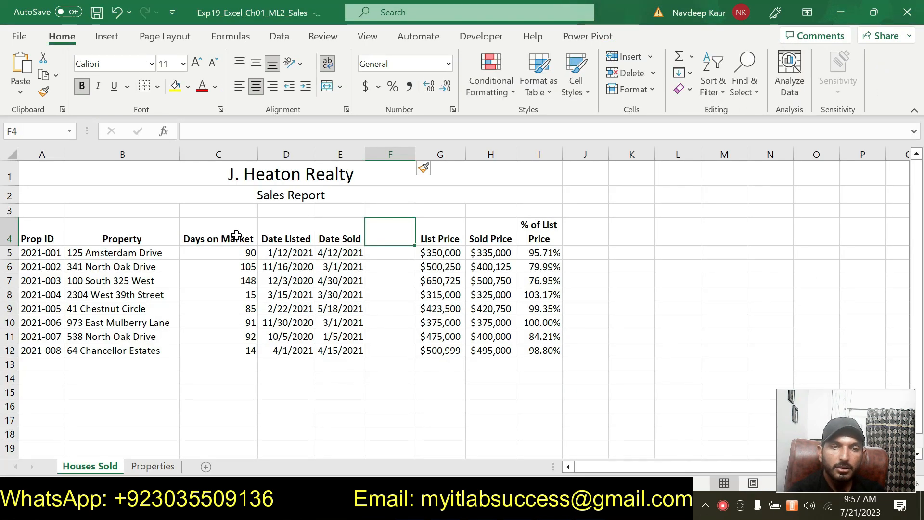
pyautogui.moveTo(230, 238); pyautogui.dragTo(223, 347)
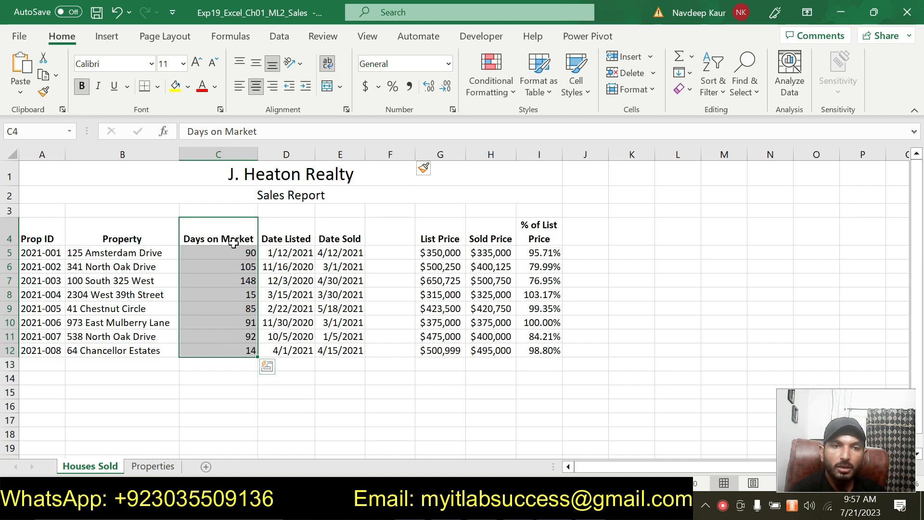
pyautogui.rightClick(215, 238)
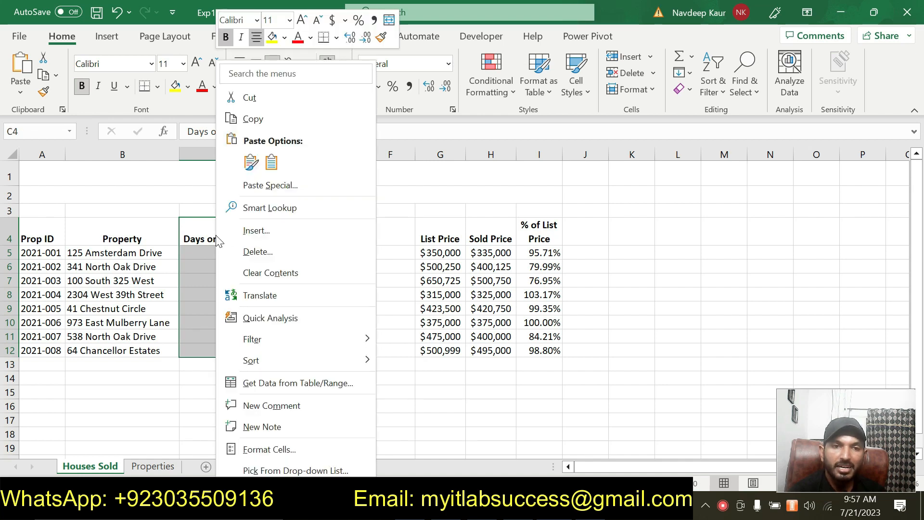
pyautogui.click(258, 121)
pyautogui.moveTo(388, 228); pyautogui.dragTo(386, 342)
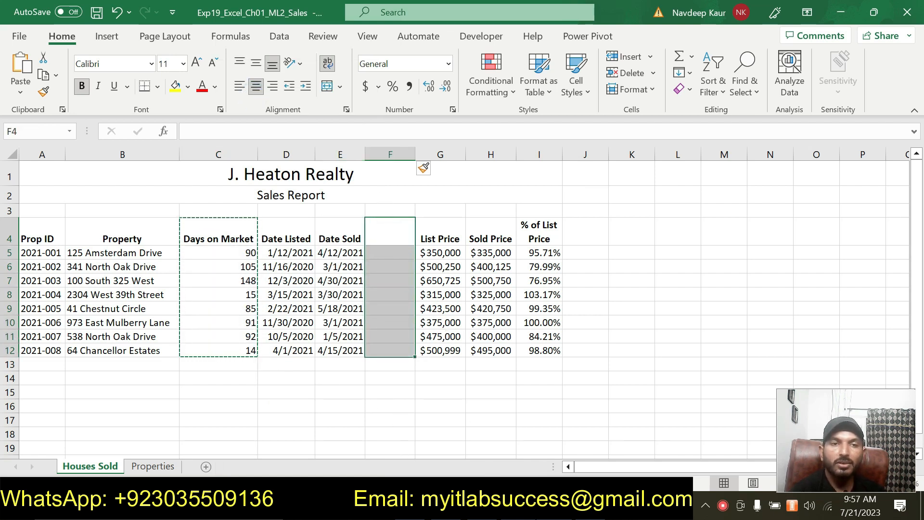
pyautogui.hotkey('ctrl', 'v')
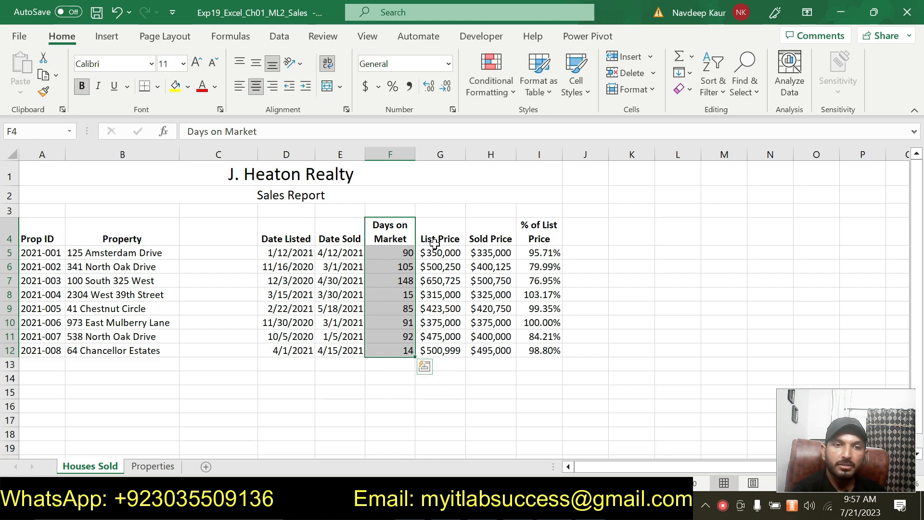
# - Delete the emptied column C from the Houses Sold sheet
pyautogui.rightClick(207, 154)
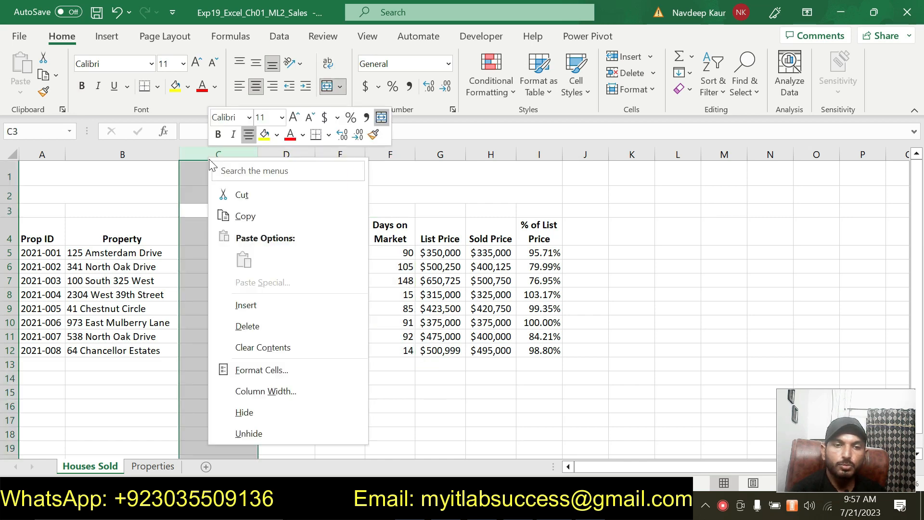
pyautogui.click(257, 327)
pyautogui.click(320, 434)
pyautogui.click(457, 417)
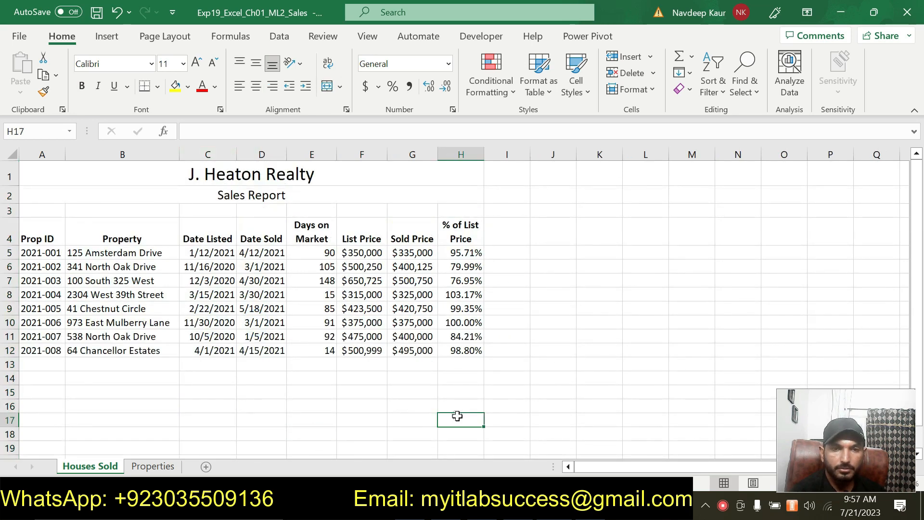
# - Return to the Word instructions and remove the green highlight from the step 9 text
pyautogui.hotkey('alt', 'Tab')
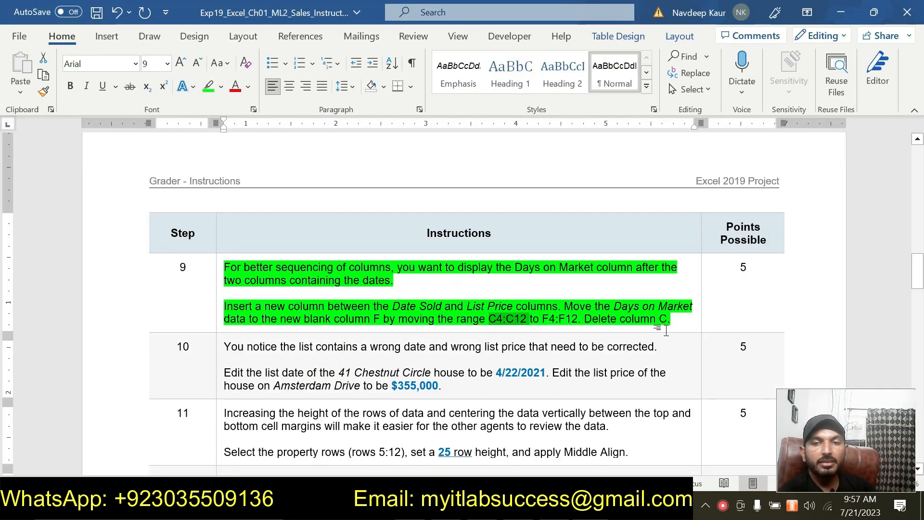
pyautogui.moveTo(672, 319); pyautogui.dragTo(224, 267)
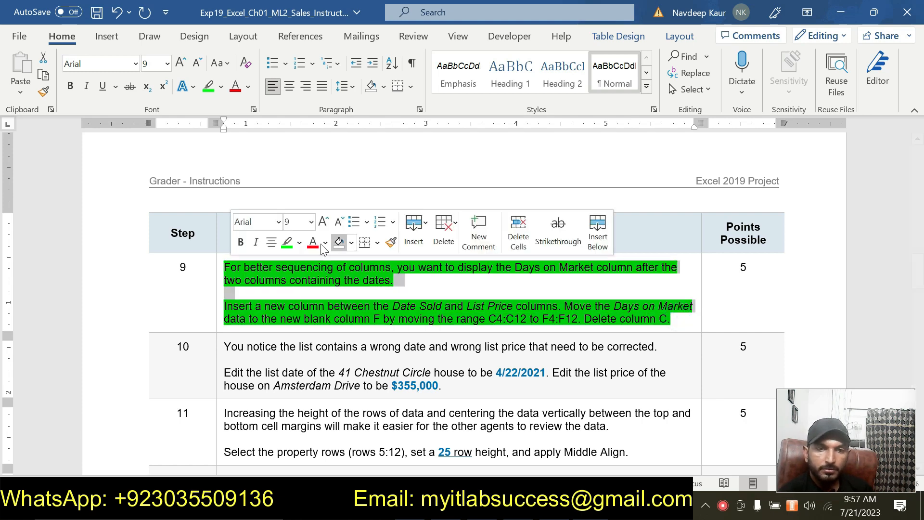
pyautogui.click(288, 244)
pyautogui.click(669, 318)
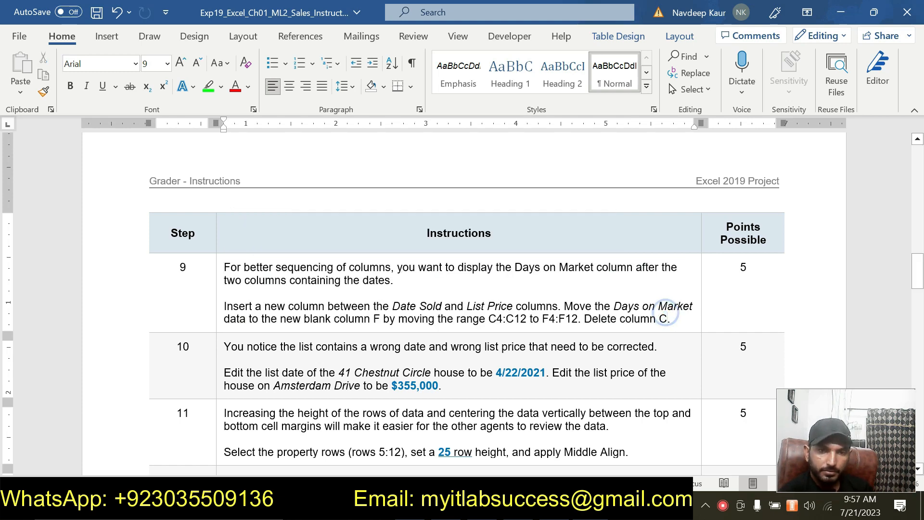
# - Highlight the step 10 instruction text about correcting the list date and list price in green, and switch back to the Excel workbook
pyautogui.scroll(-1, 668, 317)
pyautogui.moveTo(442, 340); pyautogui.dragTo(225, 301)
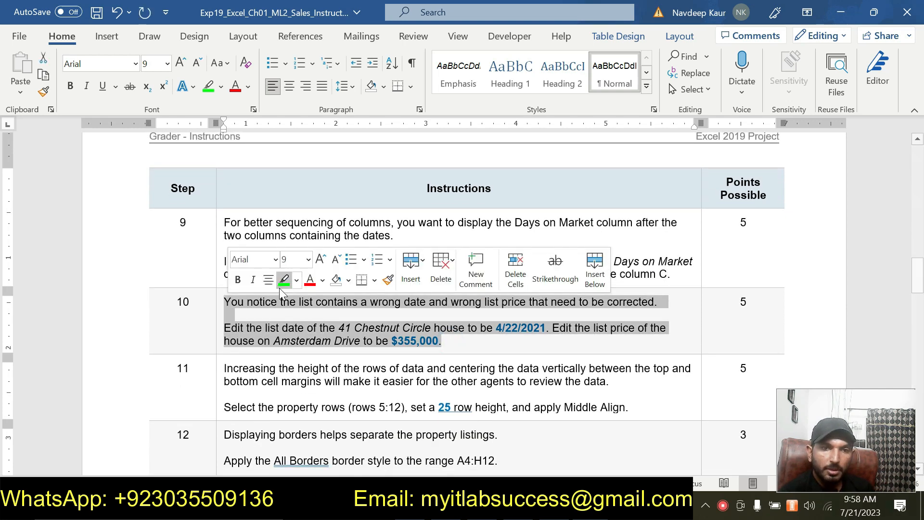
pyautogui.click(284, 280)
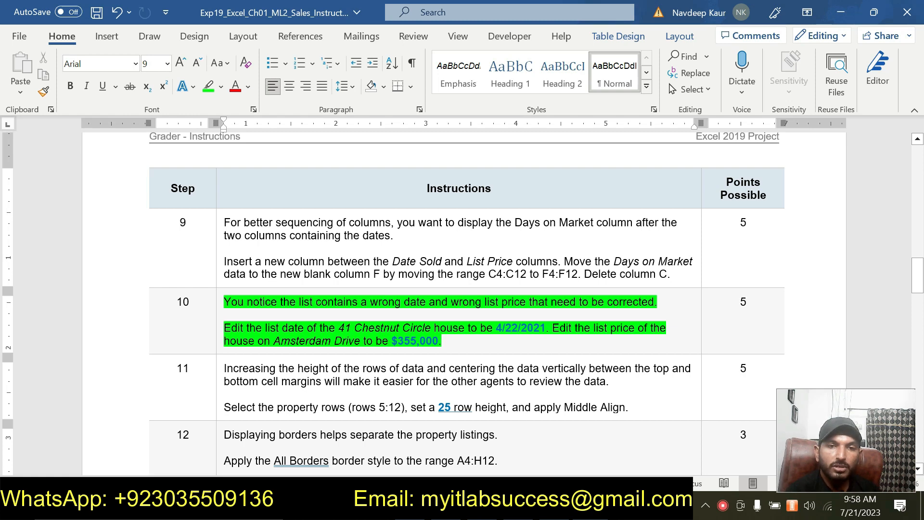
pyautogui.click(453, 507)
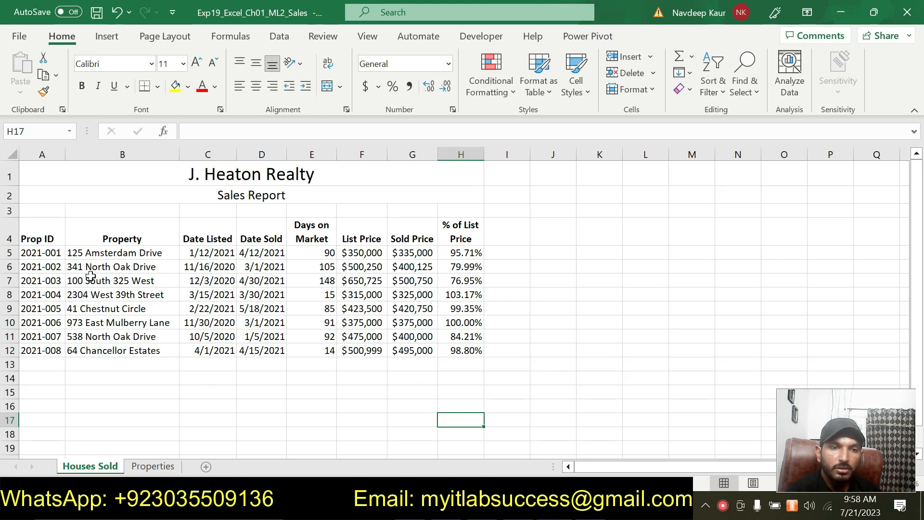
# - Locate the Chestnut Circle row on the Houses Sold sheet and check its corrected list date in the Word instructions
pyautogui.click(87, 310)
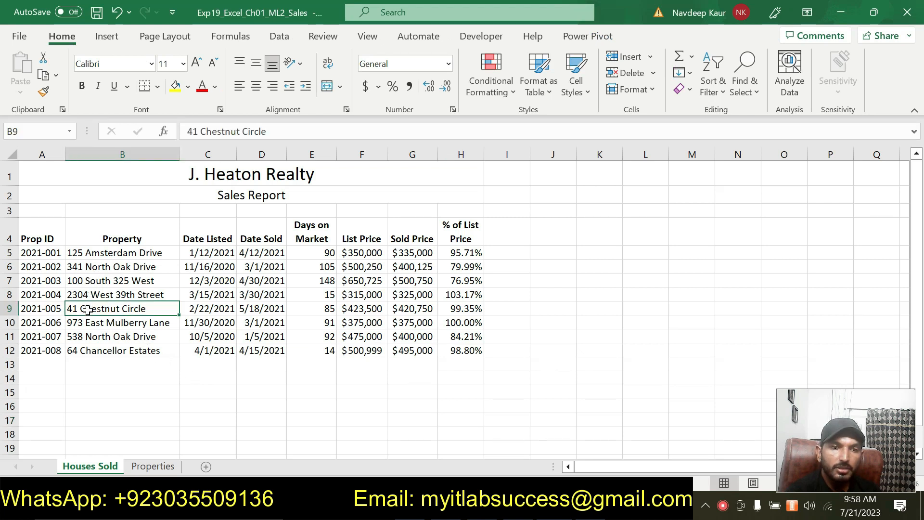
pyautogui.click(10, 309)
pyautogui.hotkey('alt', 'Tab')
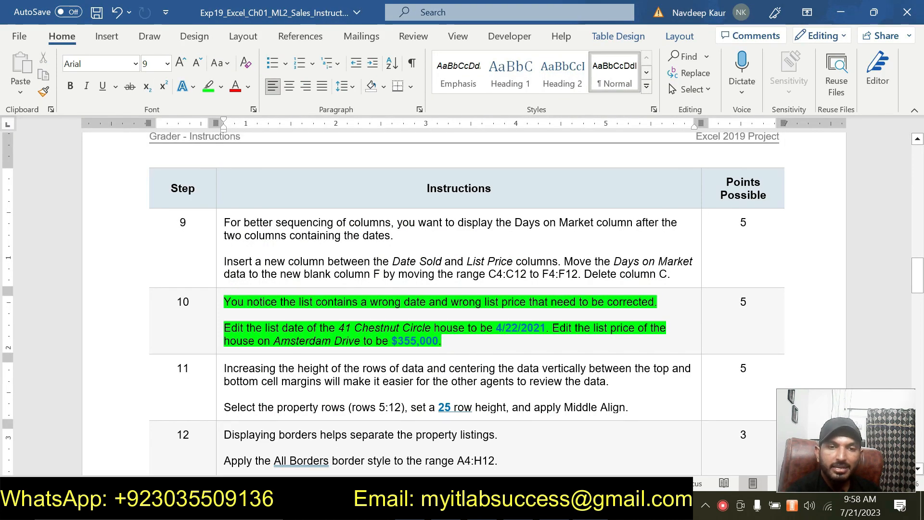
pyautogui.moveTo(496, 329); pyautogui.dragTo(546, 329)
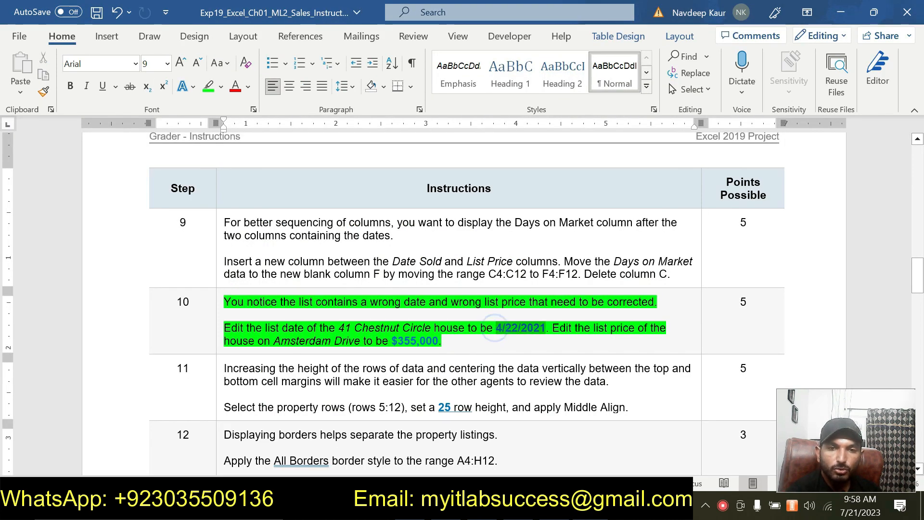
pyautogui.hotkey('alt', 'Tab')
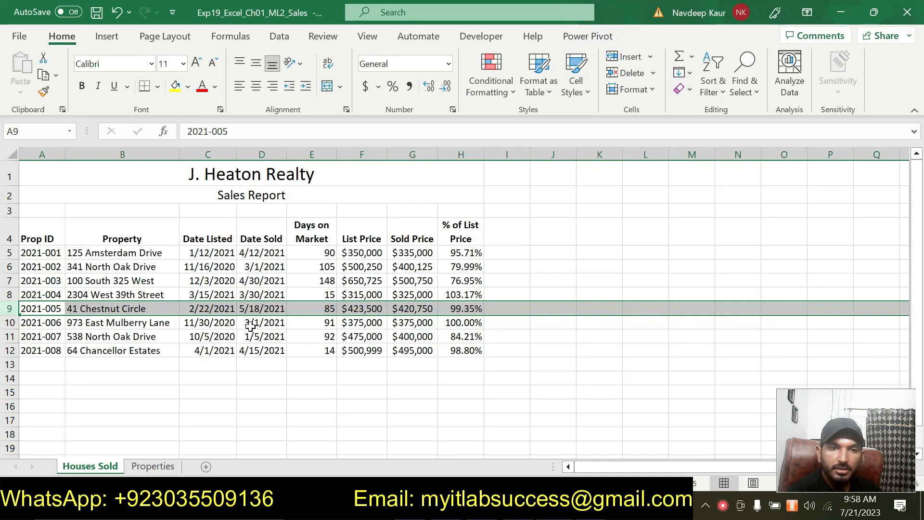
# - Change the Date Listed of the Chestnut Circle house in C9 to 4/22/2021, checking it against the Word instructions
pyautogui.click(210, 308)
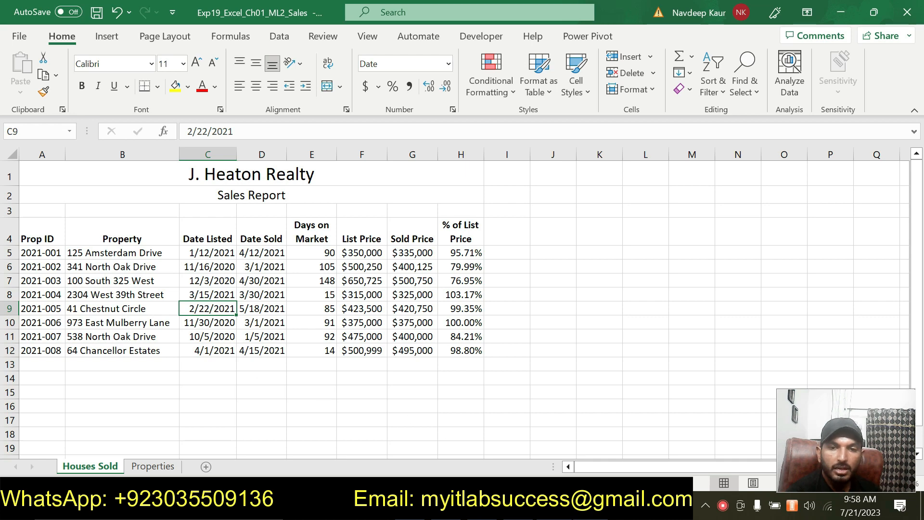
pyautogui.hotkey('alt', 'Tab')
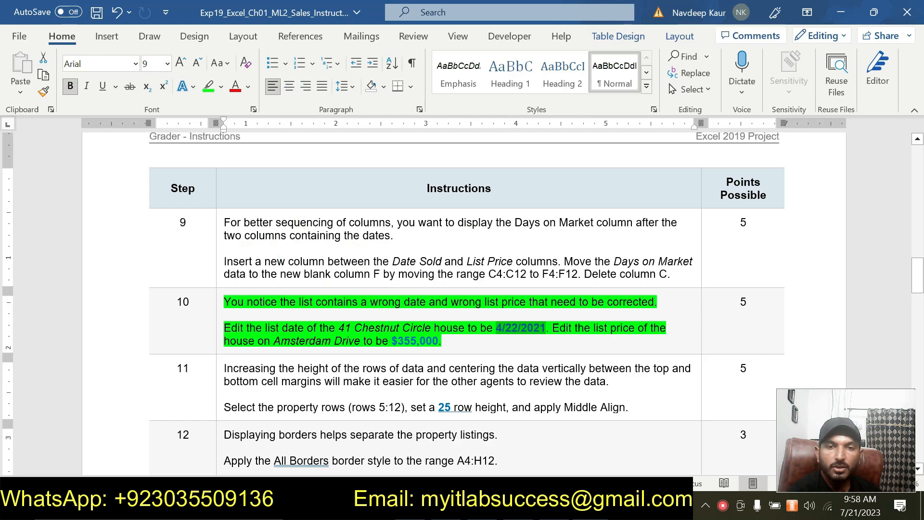
pyautogui.hotkey('alt', 'Tab')
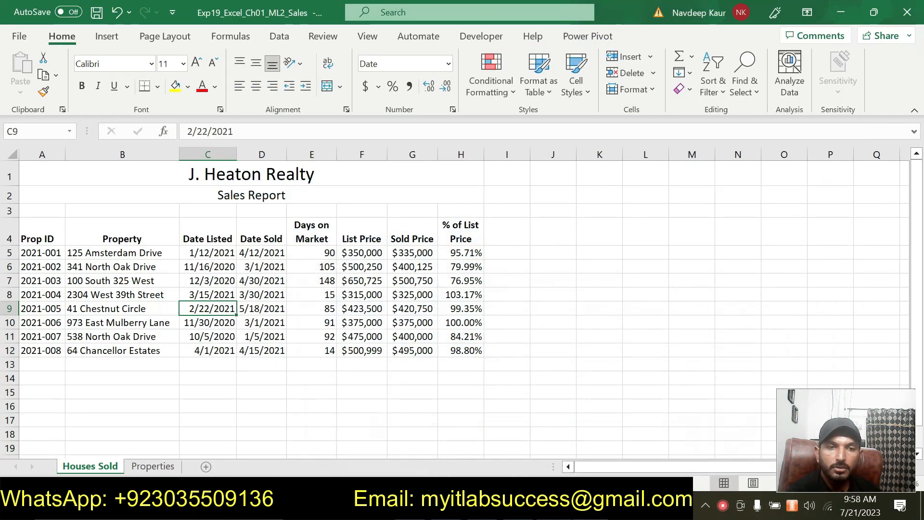
pyautogui.hotkey('alt', 'Tab')
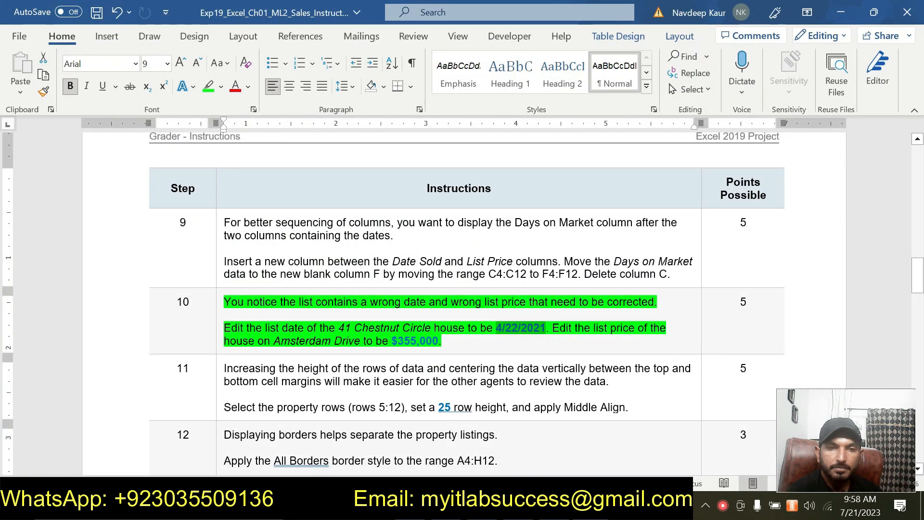
pyautogui.hotkey('alt', 'Tab')
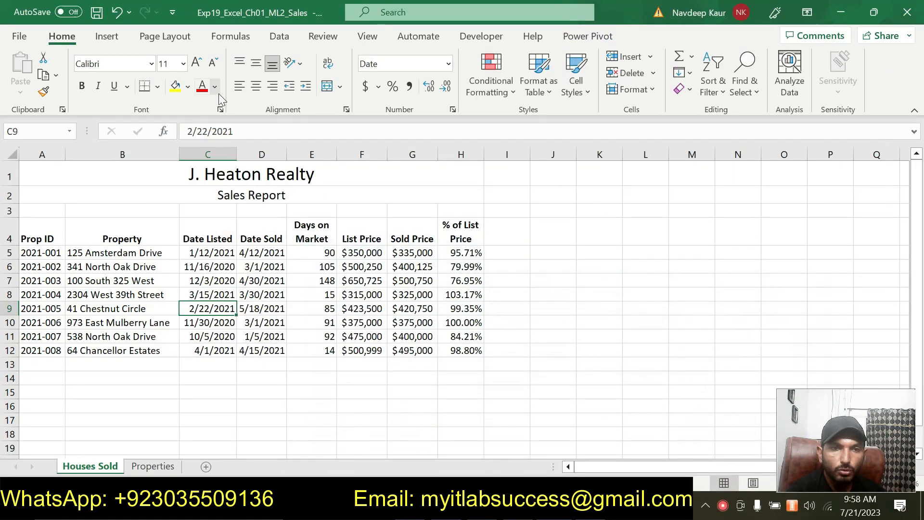
pyautogui.click(191, 132)
pyautogui.press('BackSpace')
pyautogui.write('4')
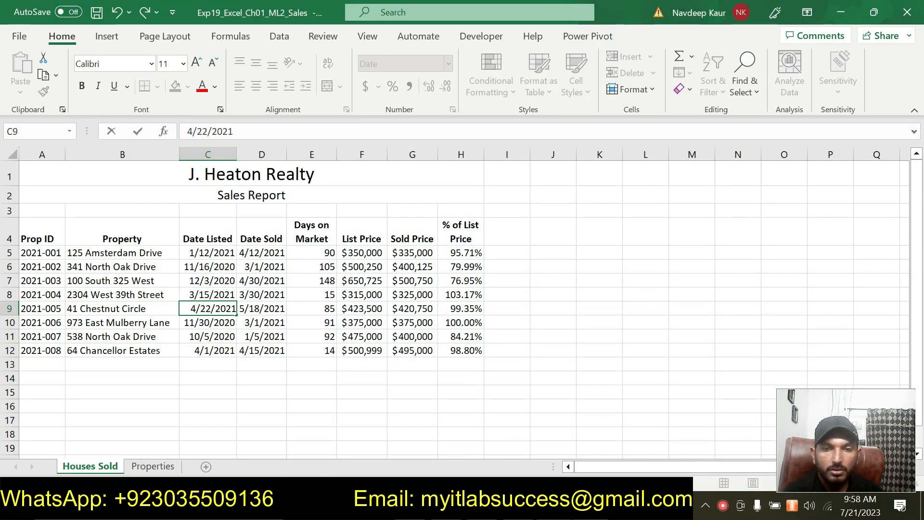
pyautogui.hotkey('alt', 'Tab')
pyautogui.hotkey('alt', 'Tab')
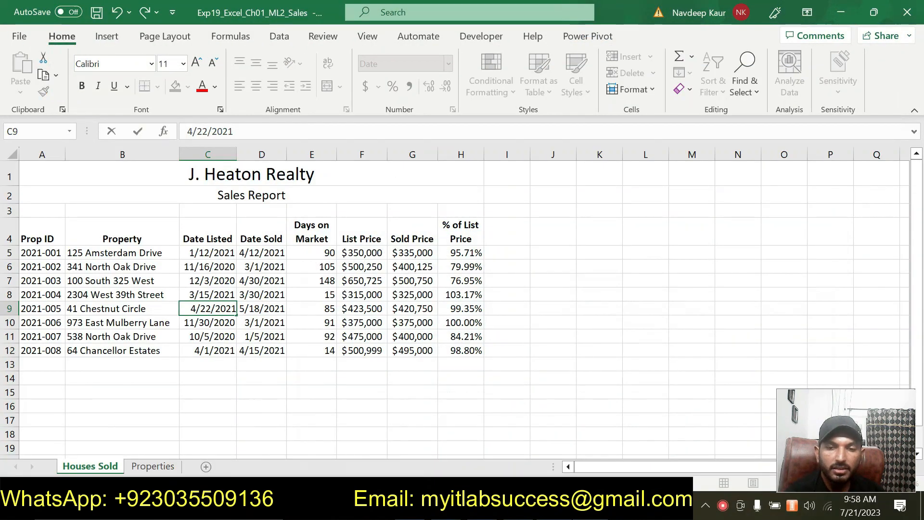
pyautogui.press('Return')
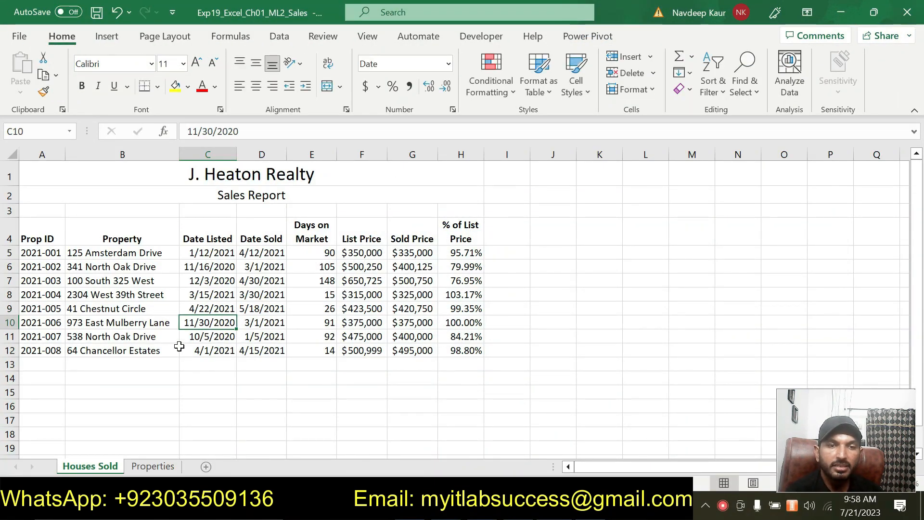
pyautogui.click(129, 309)
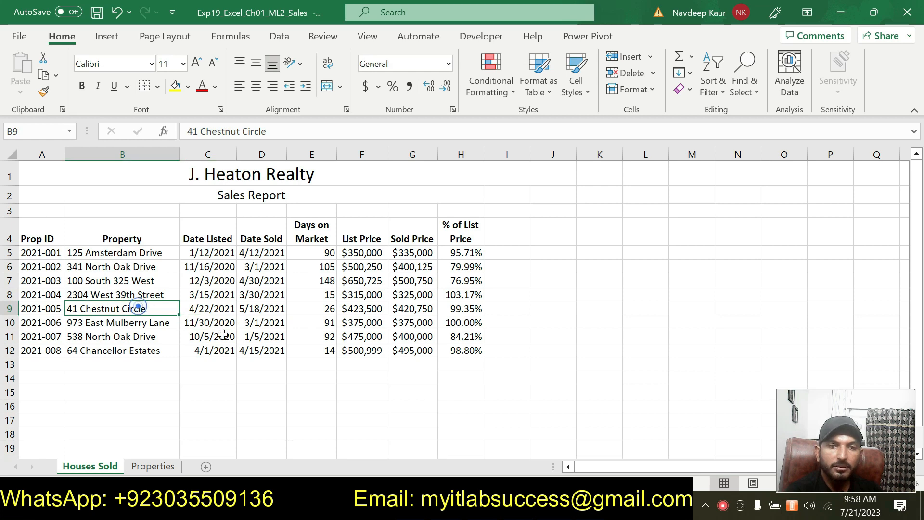
# - Check the corrected price in the Word instructions and set the Amsterdam Drive list price in F5 to $355,000 in Excel
pyautogui.hotkey('alt', 'Tab')
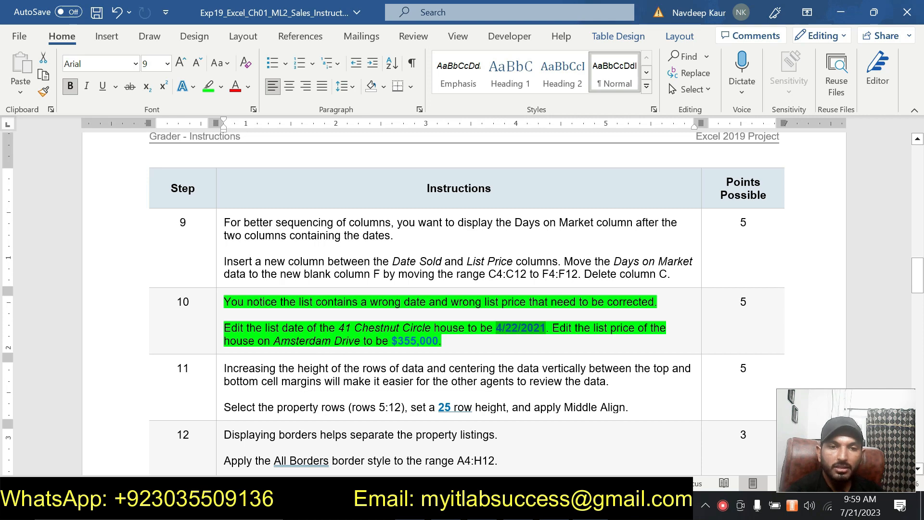
pyautogui.hotkey('alt', 'Tab')
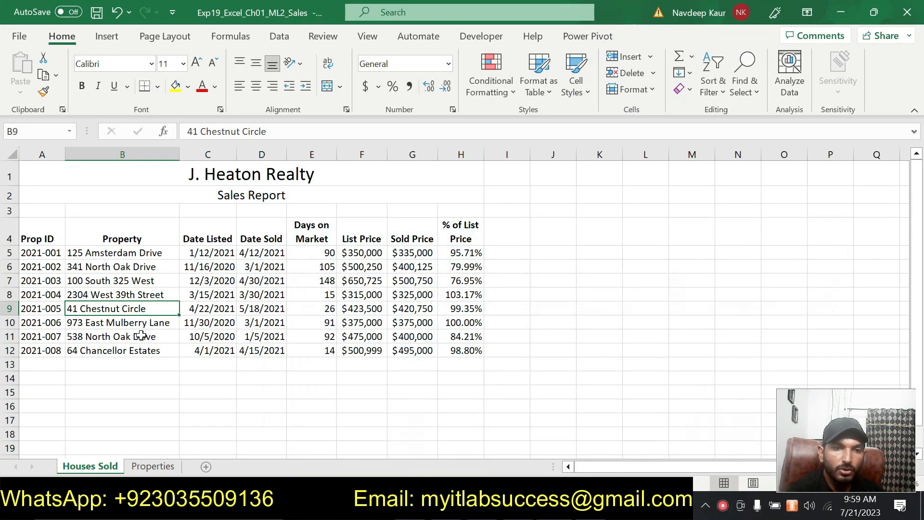
pyautogui.click(138, 254)
pyautogui.hotkey('alt', 'Tab')
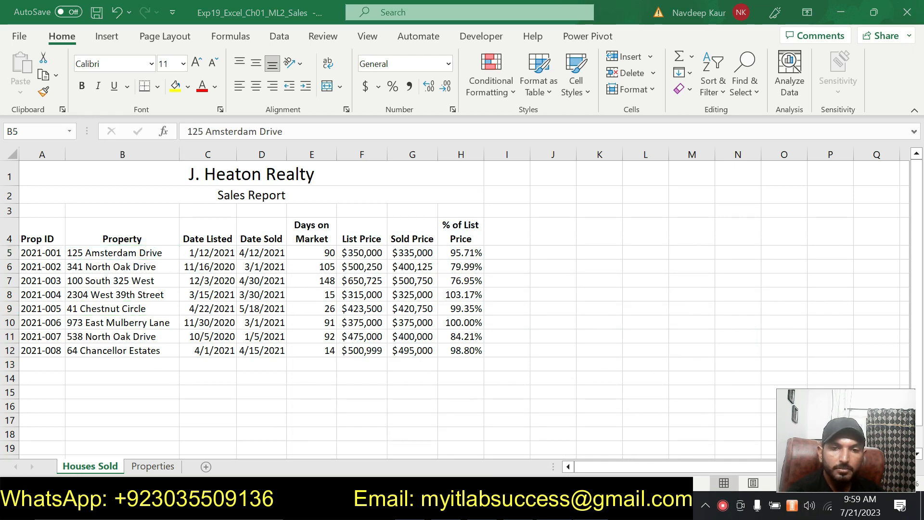
pyautogui.hotkey('alt', 'Tab')
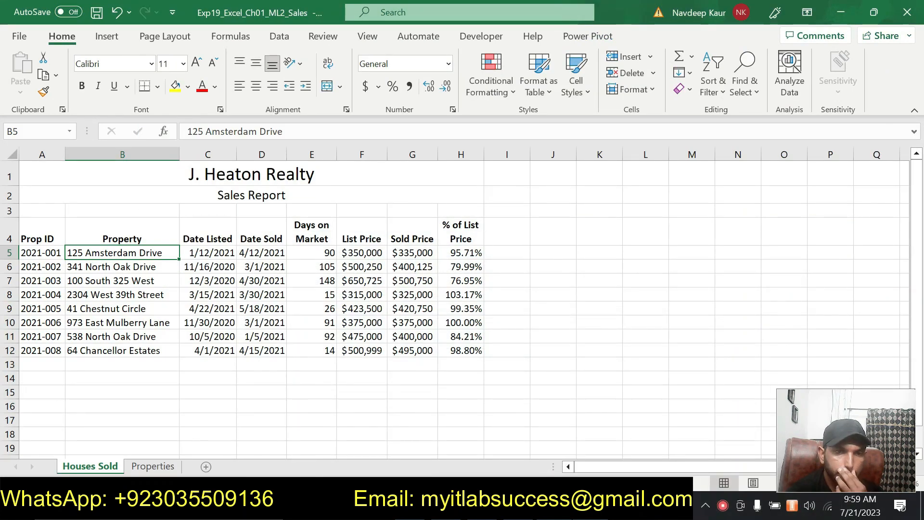
pyautogui.hotkey('alt', 'Tab')
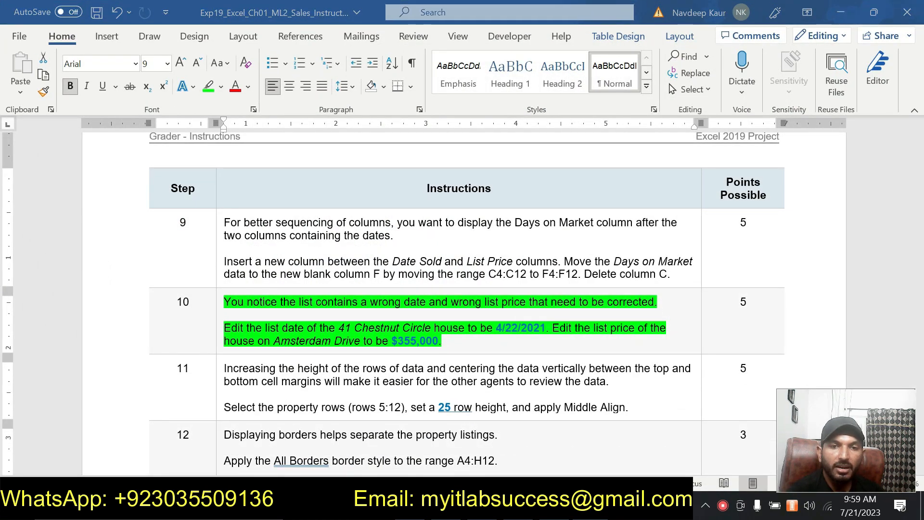
pyautogui.hotkey('alt', 'Tab')
pyautogui.click(368, 252)
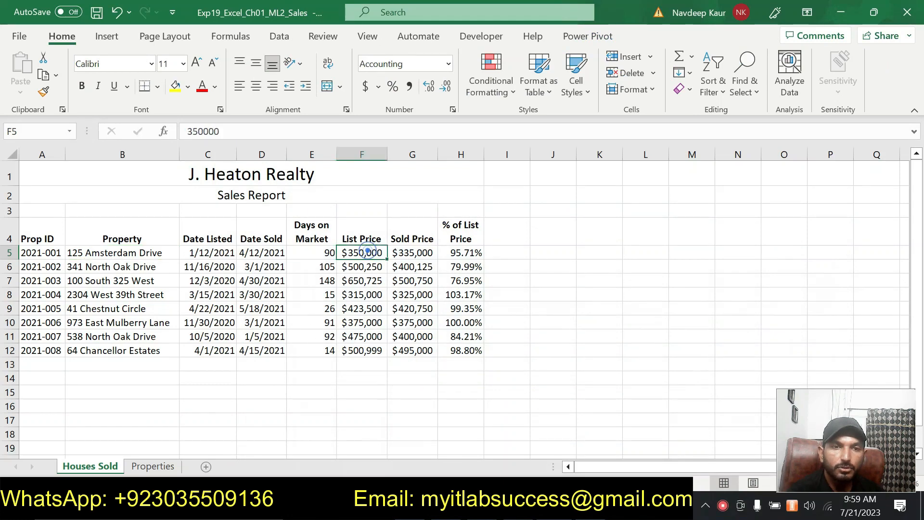
pyautogui.click(203, 131)
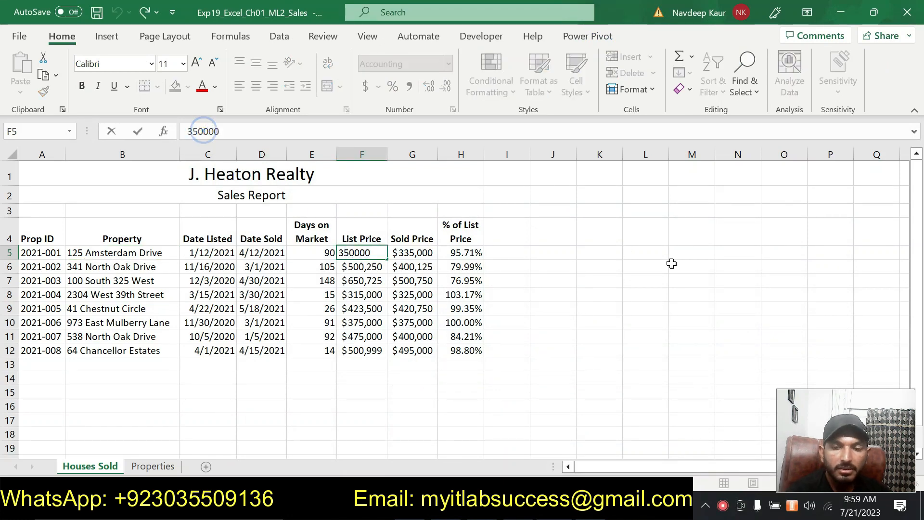
pyautogui.press('BackSpace')
pyautogui.write('5')
pyautogui.press('Return')
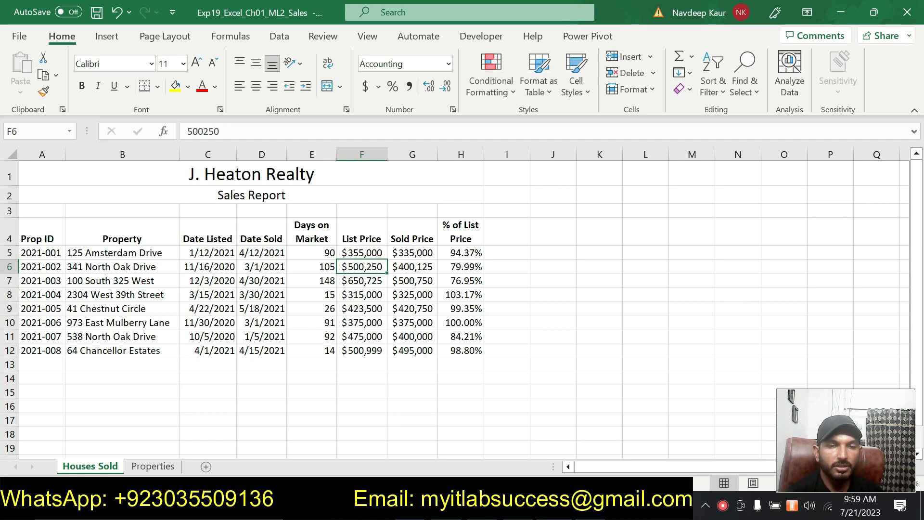
# - Return to the Word instructions and remove the green highlight from the step 10 text
pyautogui.hotkey('alt', 'Tab')
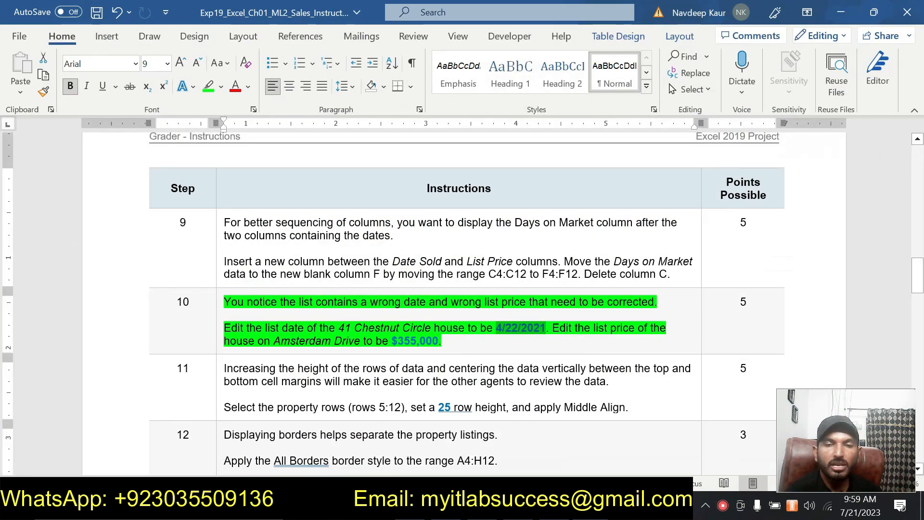
pyautogui.moveTo(442, 340); pyautogui.dragTo(225, 301)
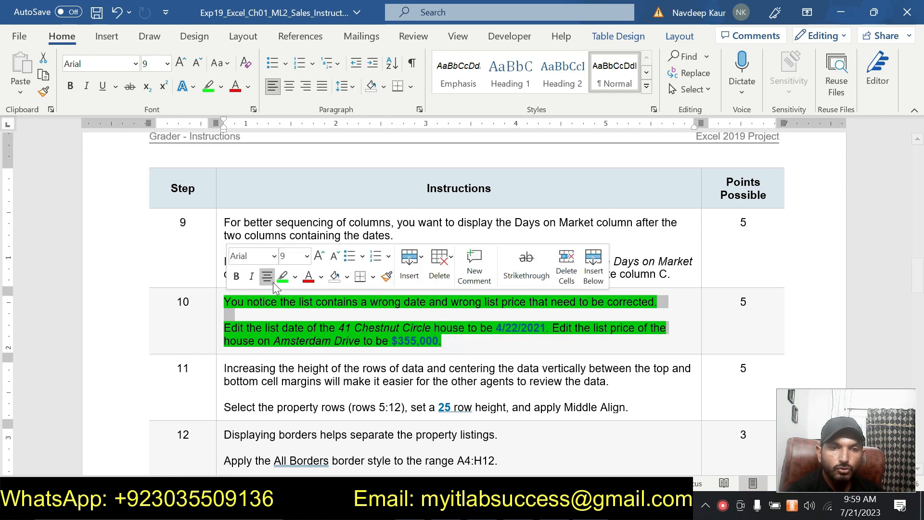
pyautogui.click(280, 279)
# - Highlight the step 11 instruction text about row height and Middle Align in green
pyautogui.scroll(-5, 591, 321)
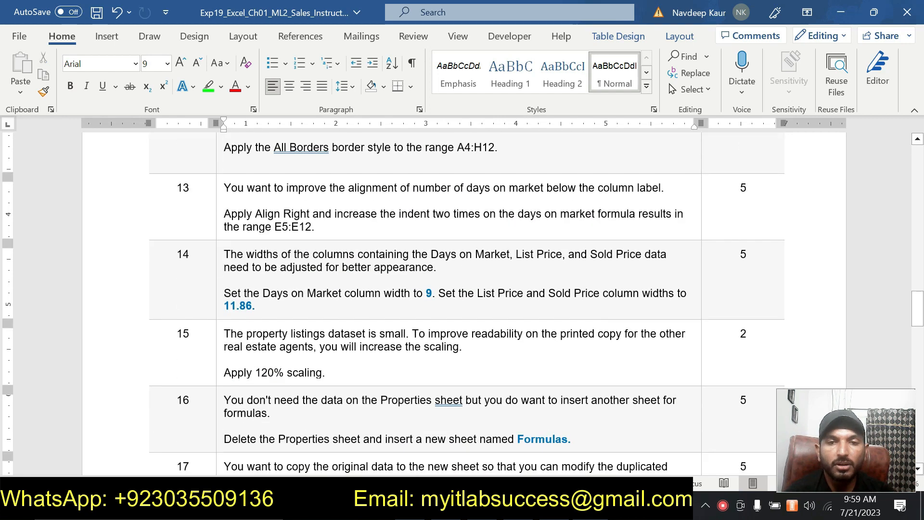
pyautogui.moveTo(918, 308)
pyautogui.mouseDown()
pyautogui.moveTo(921, 404)
pyautogui.moveTo(922, 290)
pyautogui.mouseUp()
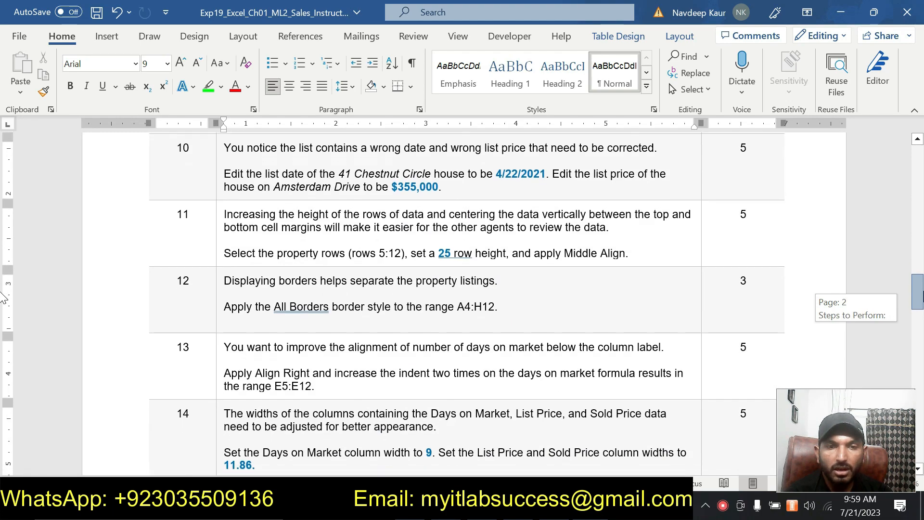
pyautogui.moveTo(2, 298); pyautogui.dragTo(2, 299)
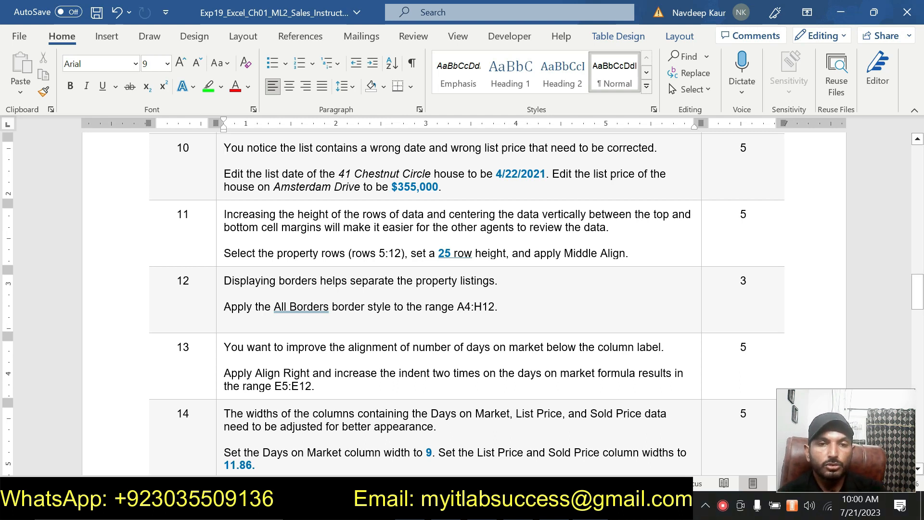
pyautogui.moveTo(224, 214); pyautogui.dragTo(629, 253)
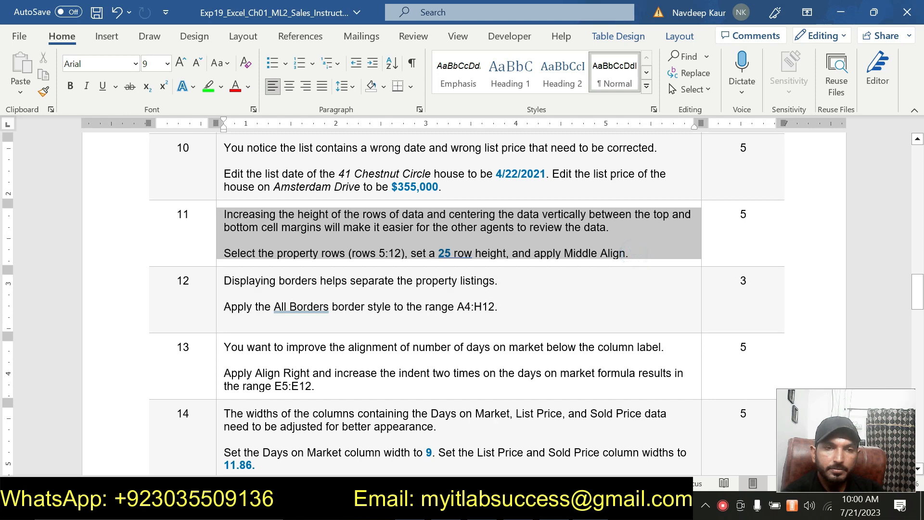
pyautogui.click(318, 202)
pyautogui.click(319, 239)
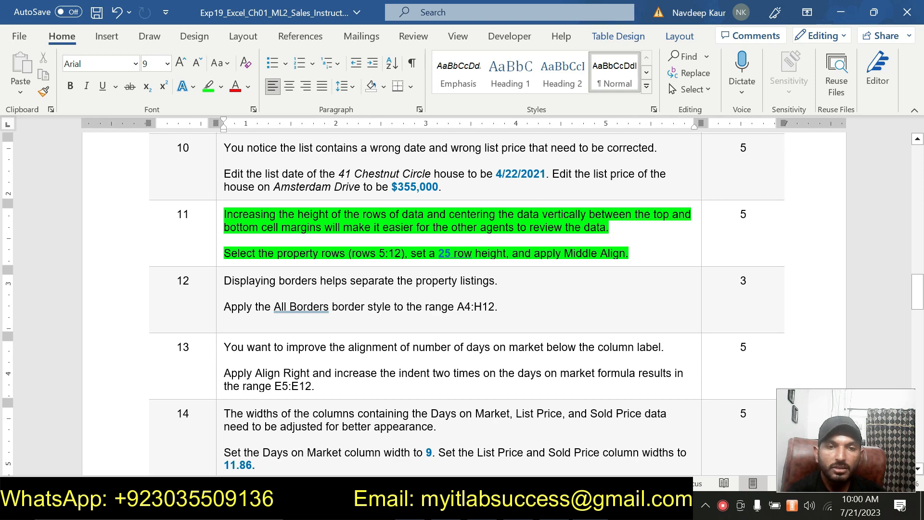
# - Switch to the Excel workbook and set the height of property rows 5 to 12 to 25
pyautogui.hotkey('alt', 'Tab')
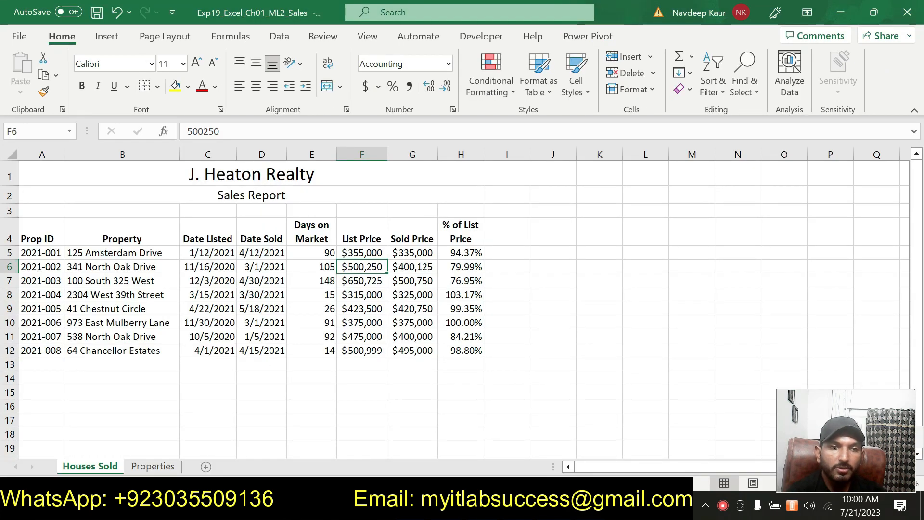
pyautogui.moveTo(31, 254); pyautogui.dragTo(469, 346)
pyautogui.hotkey('alt', 'Tab')
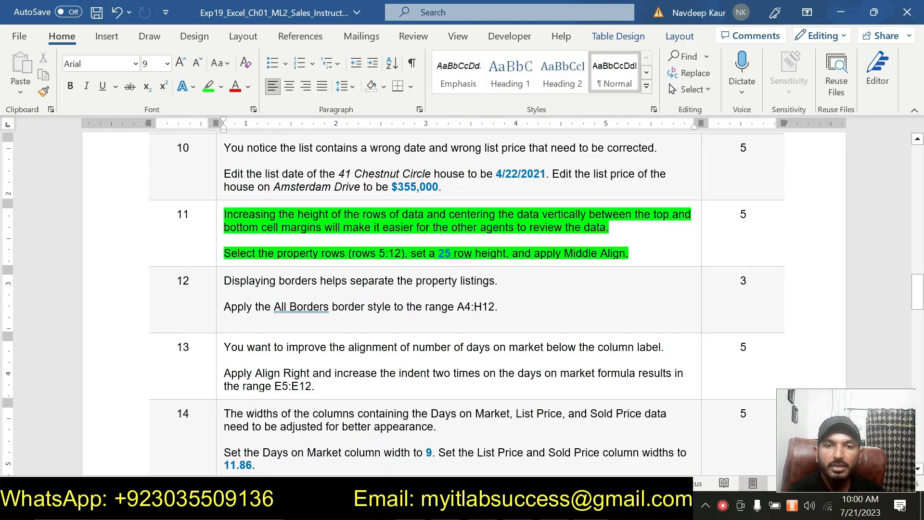
pyautogui.hotkey('alt', 'Tab')
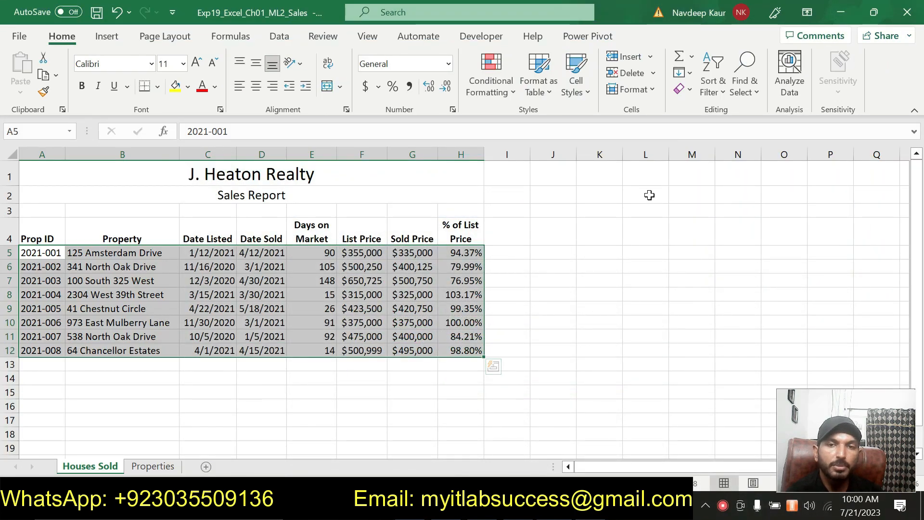
pyautogui.click(653, 90)
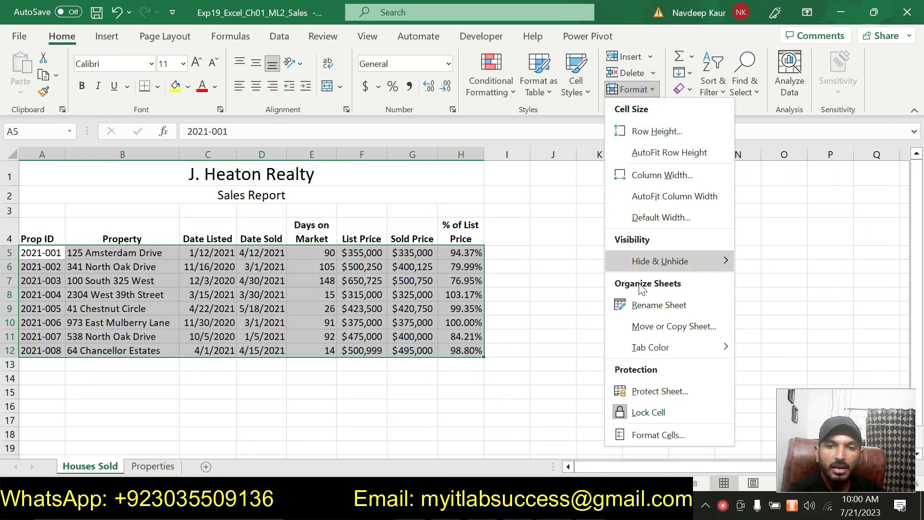
pyautogui.click(660, 132)
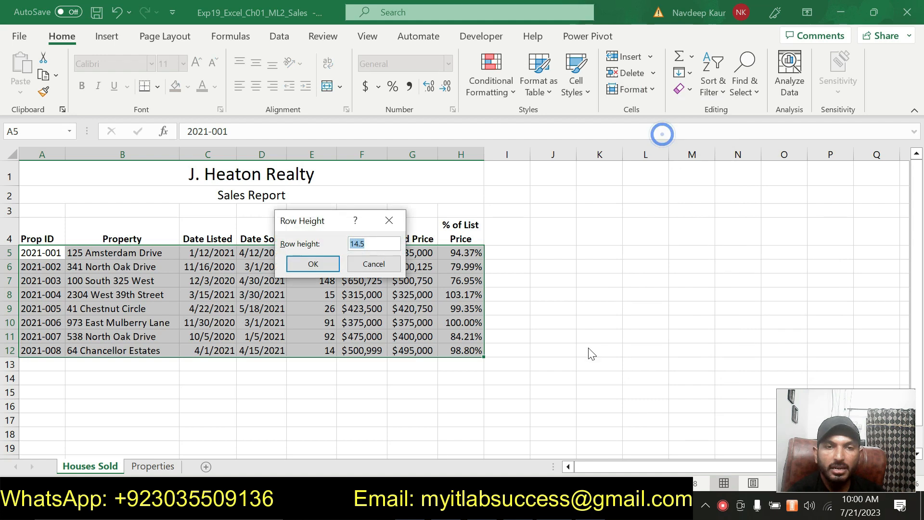
pyautogui.write('25')
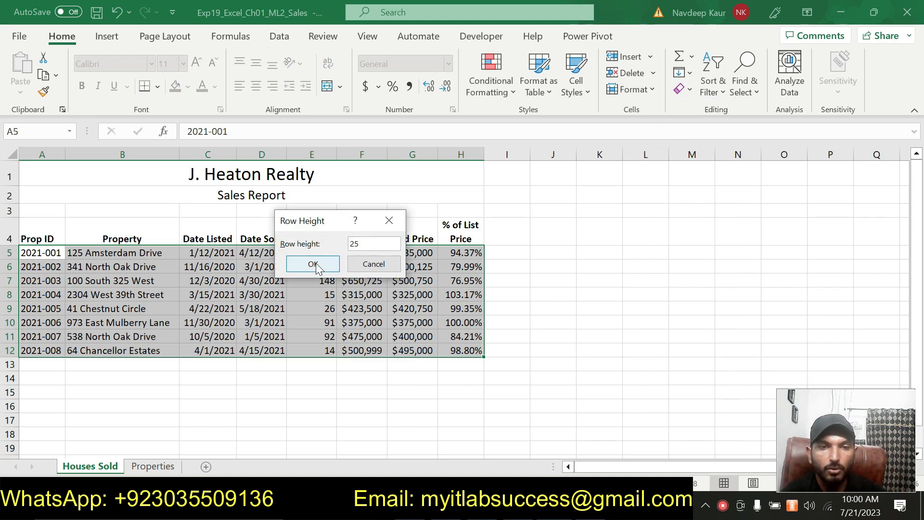
pyautogui.click(314, 265)
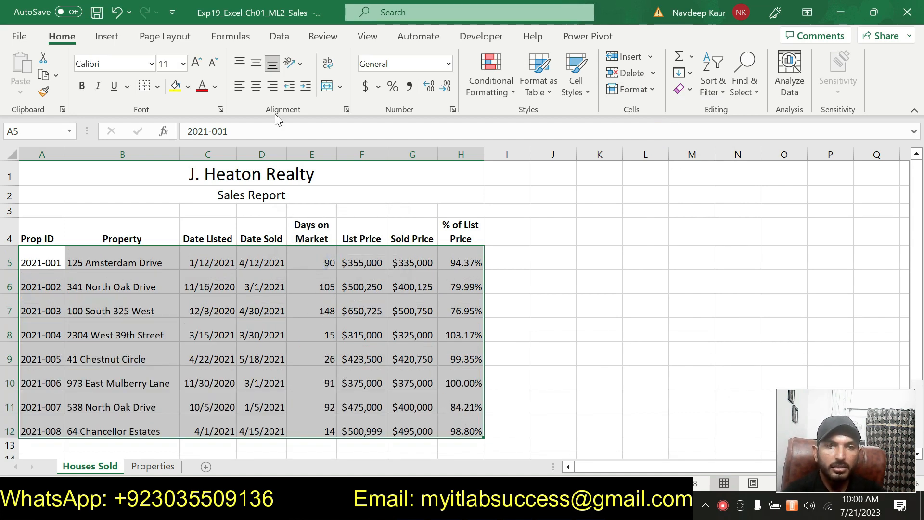
# - Apply Middle Align to the data in property rows 5 to 12
pyautogui.click(255, 68)
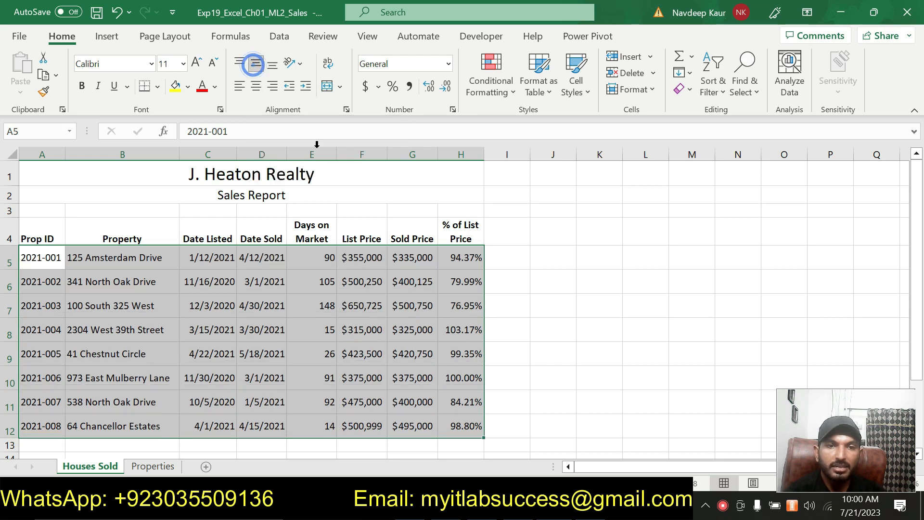
# - Switch to the Word instructions and remove the green highlight from the step 11 text
pyautogui.hotkey('alt', 'Tab')
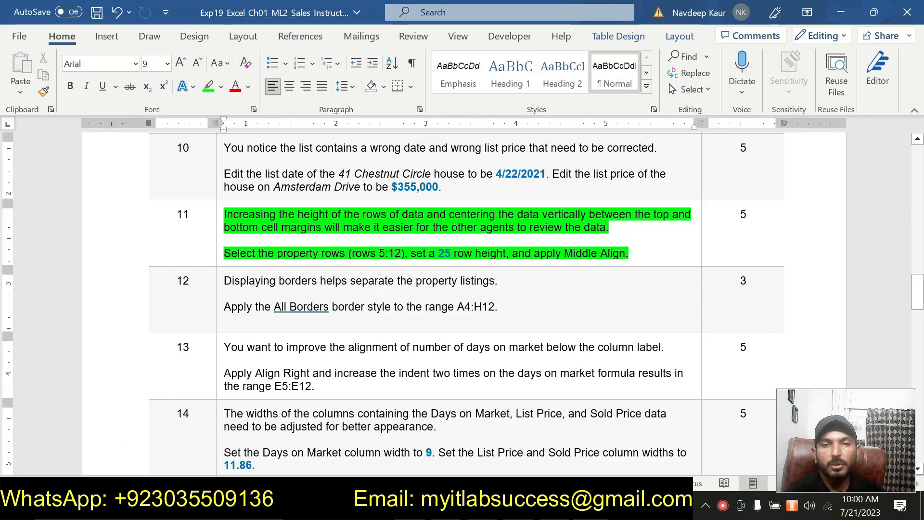
pyautogui.moveTo(662, 250); pyautogui.dragTo(296, 206)
pyautogui.click(287, 196)
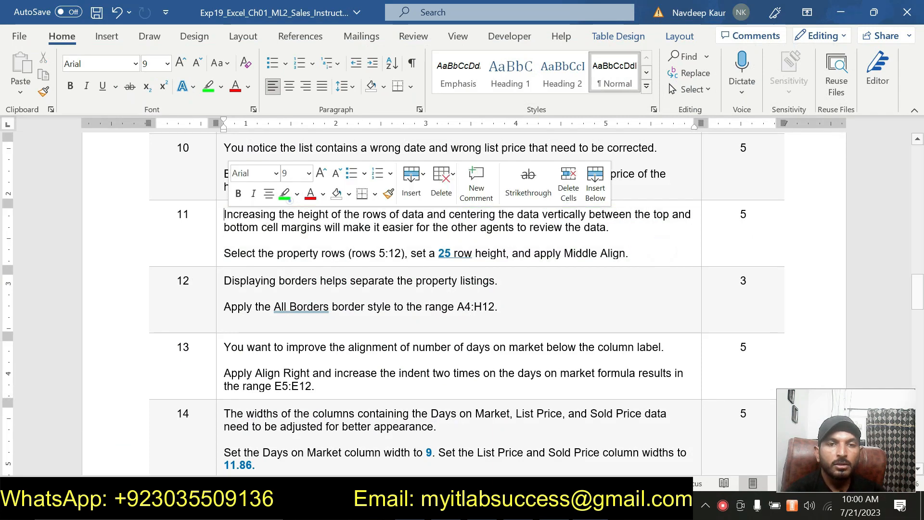
pyautogui.click(409, 239)
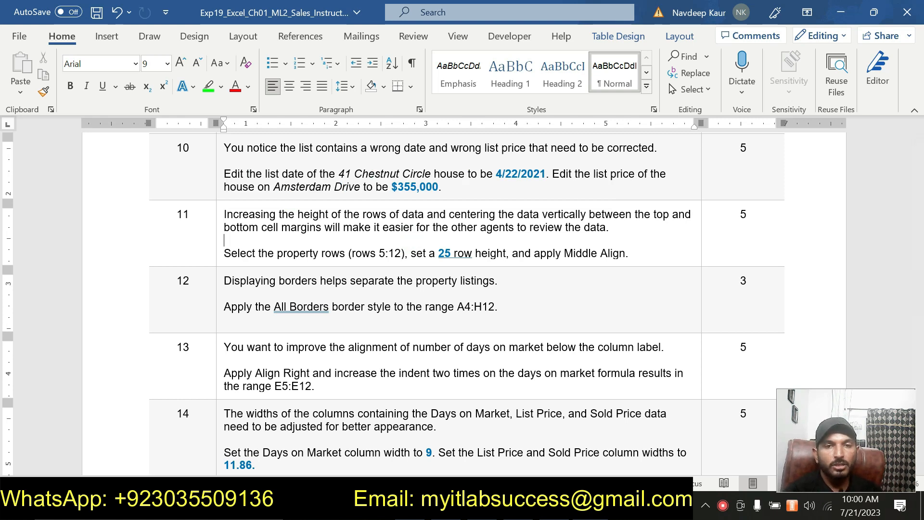
pyautogui.click(630, 253)
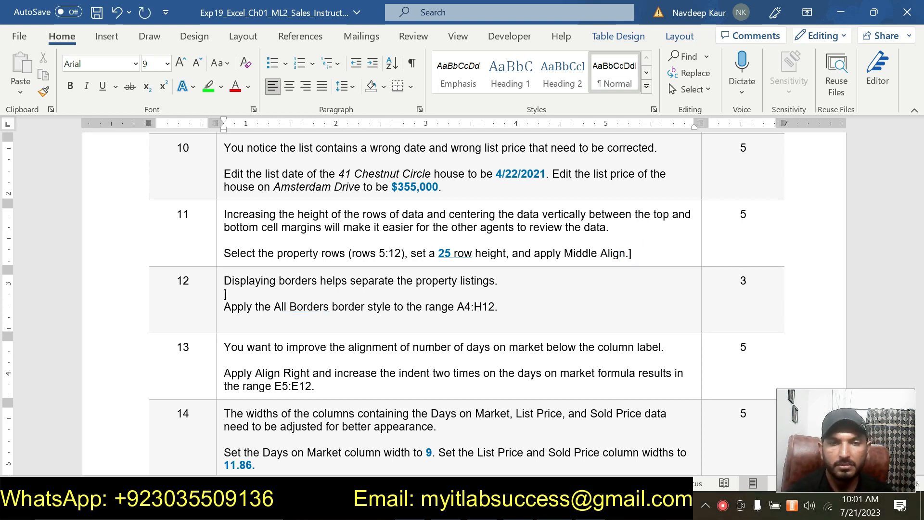
pyautogui.hotkey('alt', 'Tab')
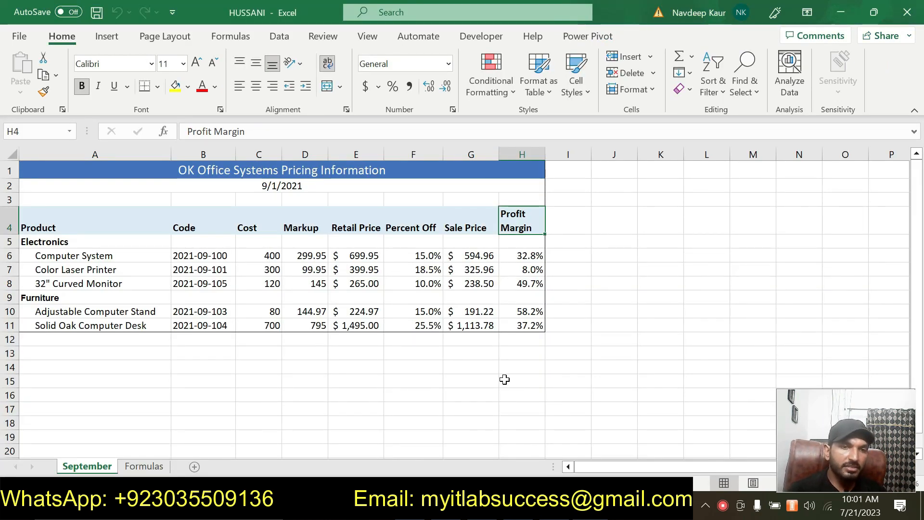
pyautogui.click(352, 211)
pyautogui.hotkey('alt', 'Tab')
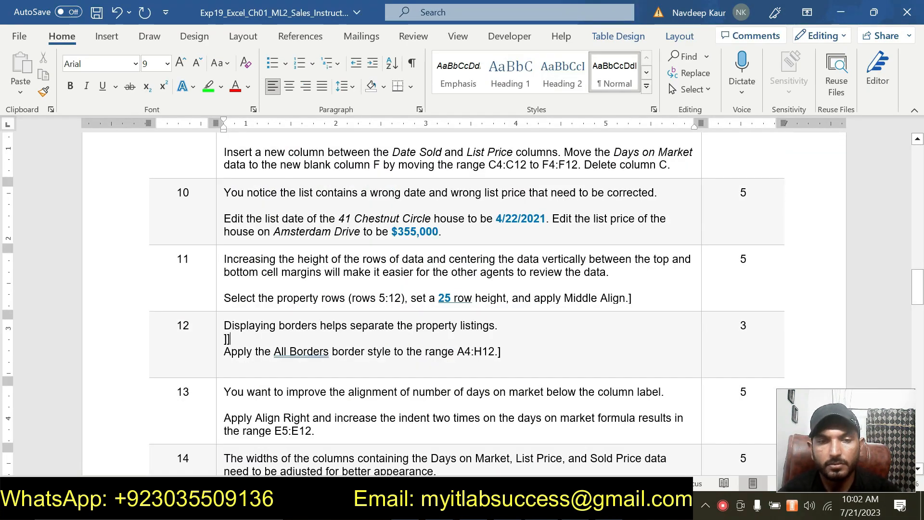
pyautogui.hotkey('alt', 'Tab')
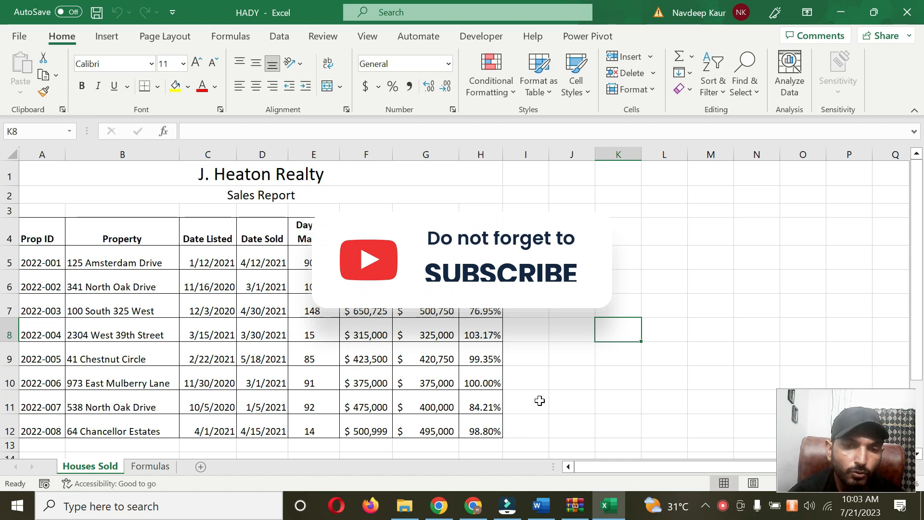
pyautogui.click(554, 506)
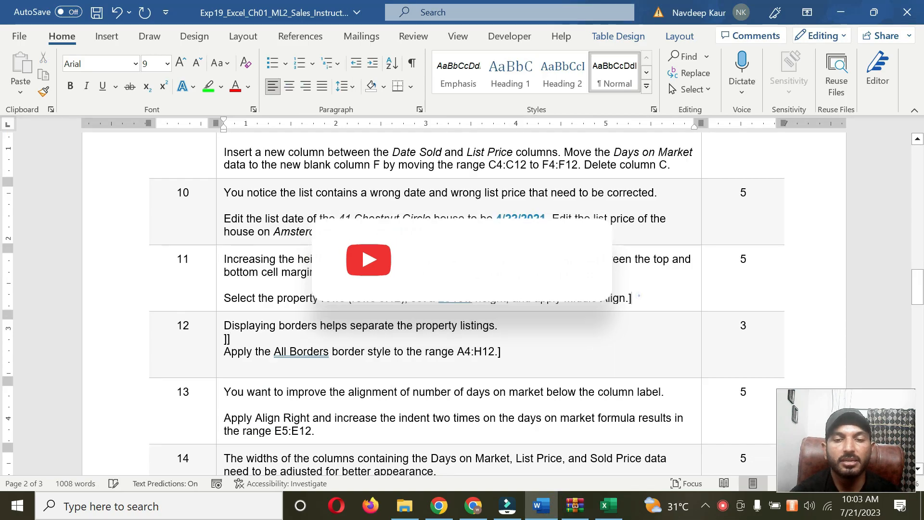